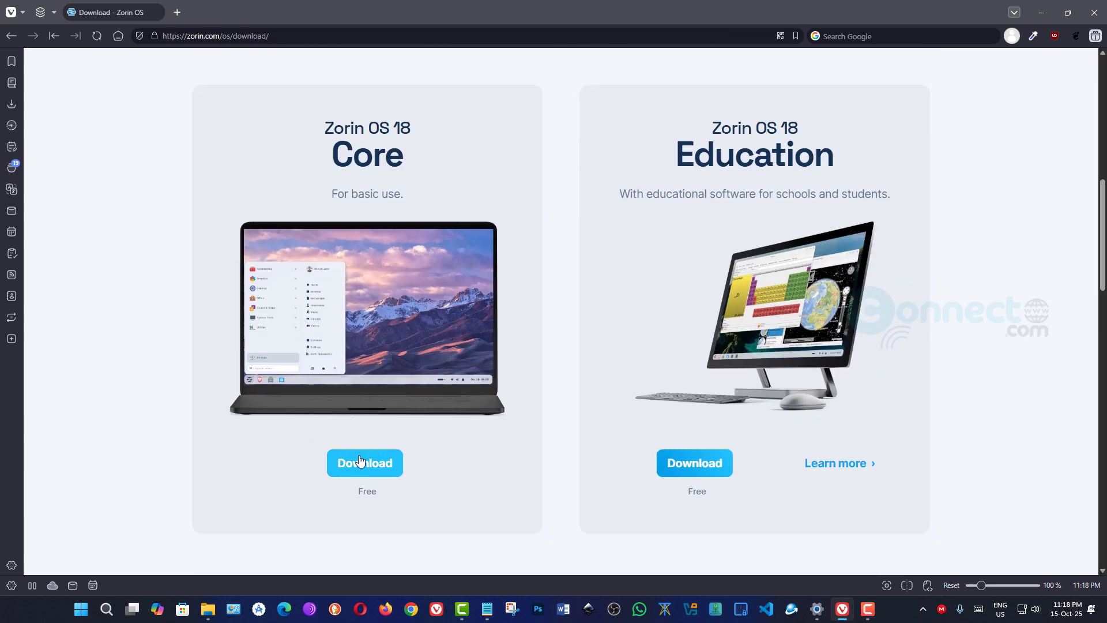
Download Zorin OS 18 Core without subscribing to the newsletter, and close the browser
{"action": "left_click", "coordinate": [360, 467]}
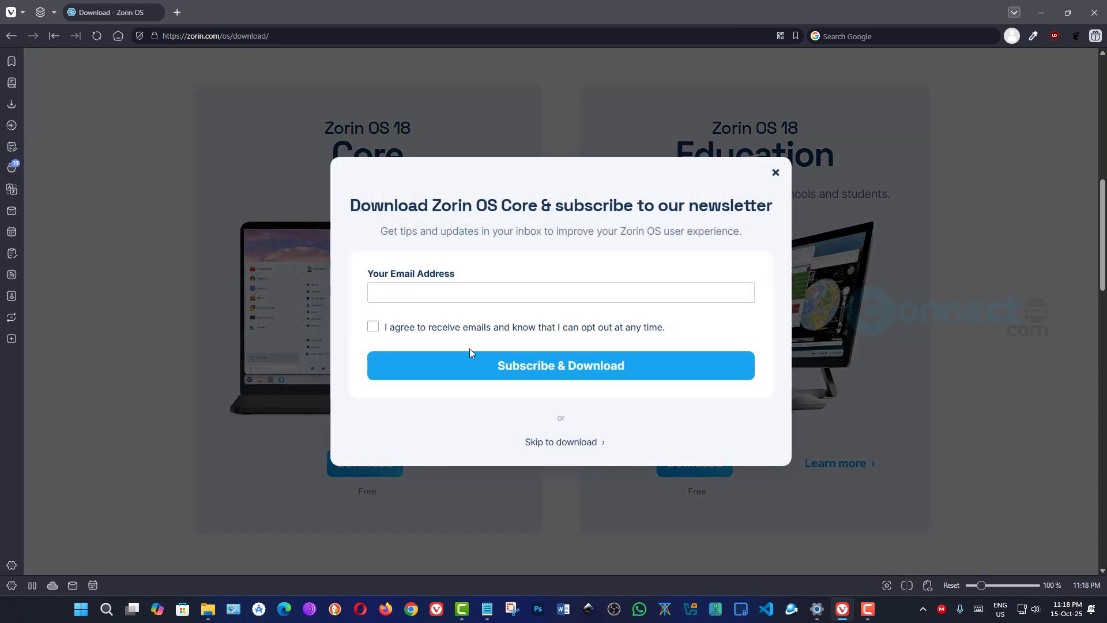
{"action": "left_click", "coordinate": [573, 444]}
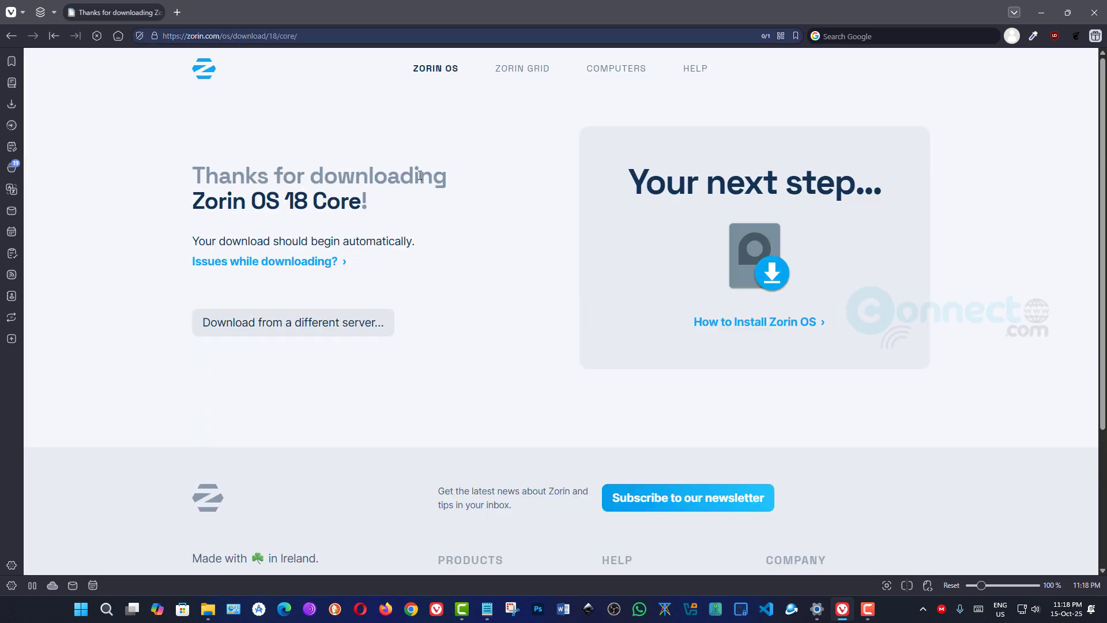
{"action": "key", "text": "alt+F4"}
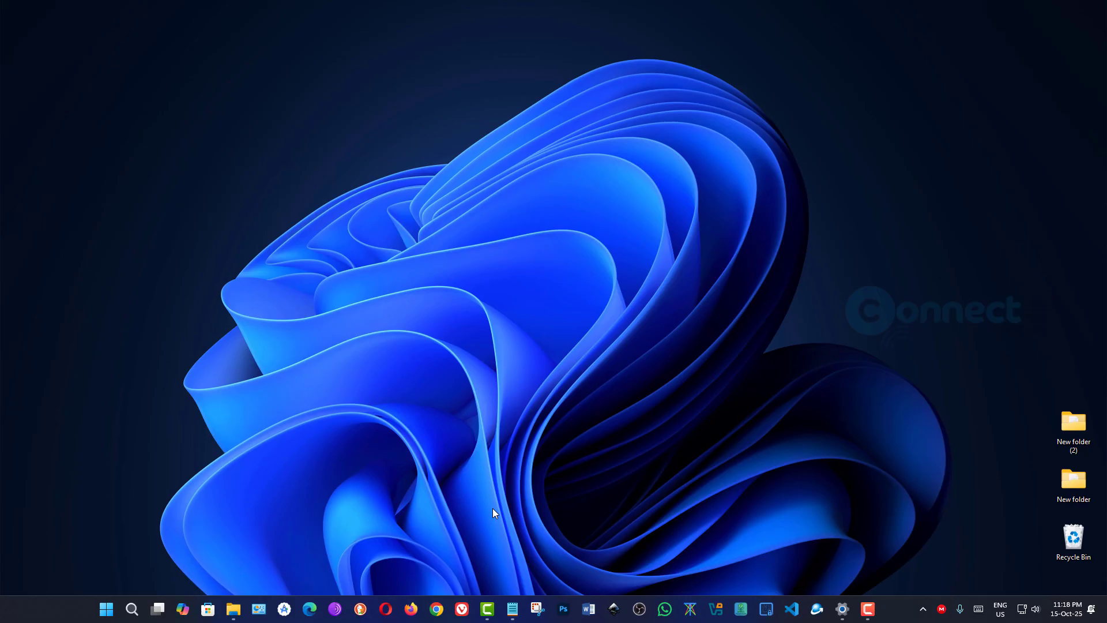
Switch to File Explorer and locate Zorin-OS-18-Core-64-bit.iso in the iso folder on drive E
{"action": "left_click", "coordinate": [233, 609]}
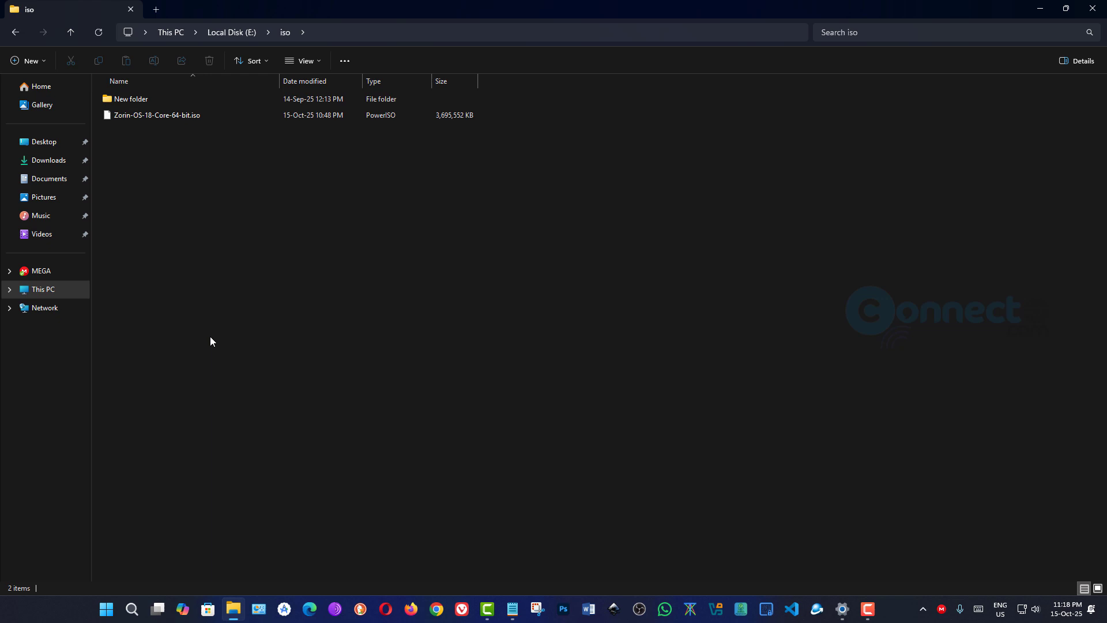
{"action": "left_click", "coordinate": [163, 118]}
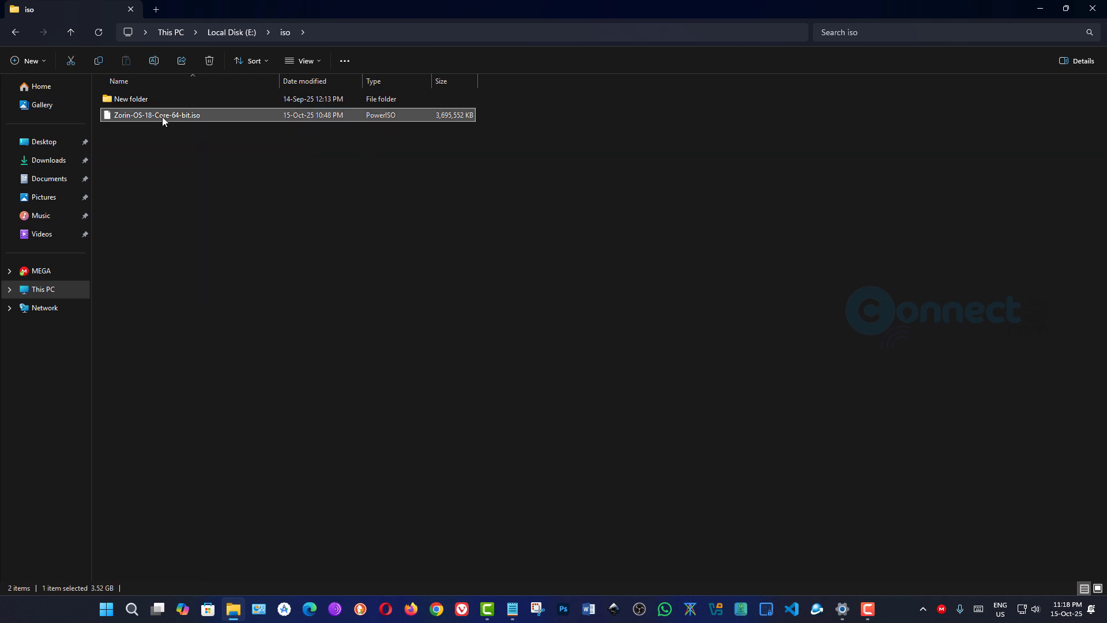
{"action": "left_click", "coordinate": [1040, 8]}
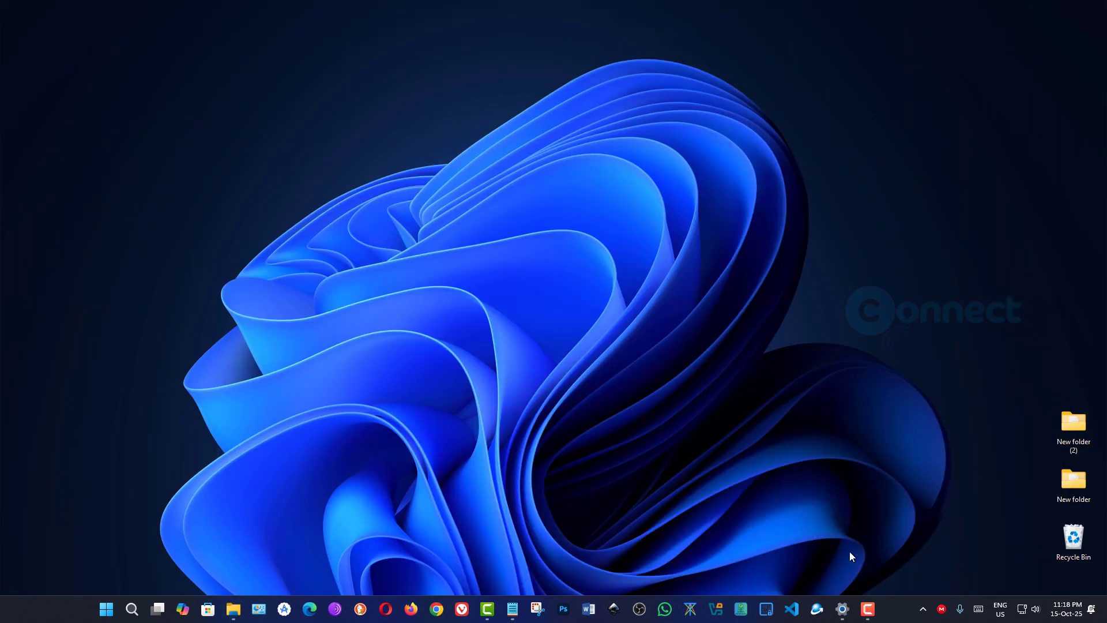
Switch to Oracle VirtualBox and start a new virtual machine named Zorin OS 18
{"action": "left_click", "coordinate": [716, 609]}
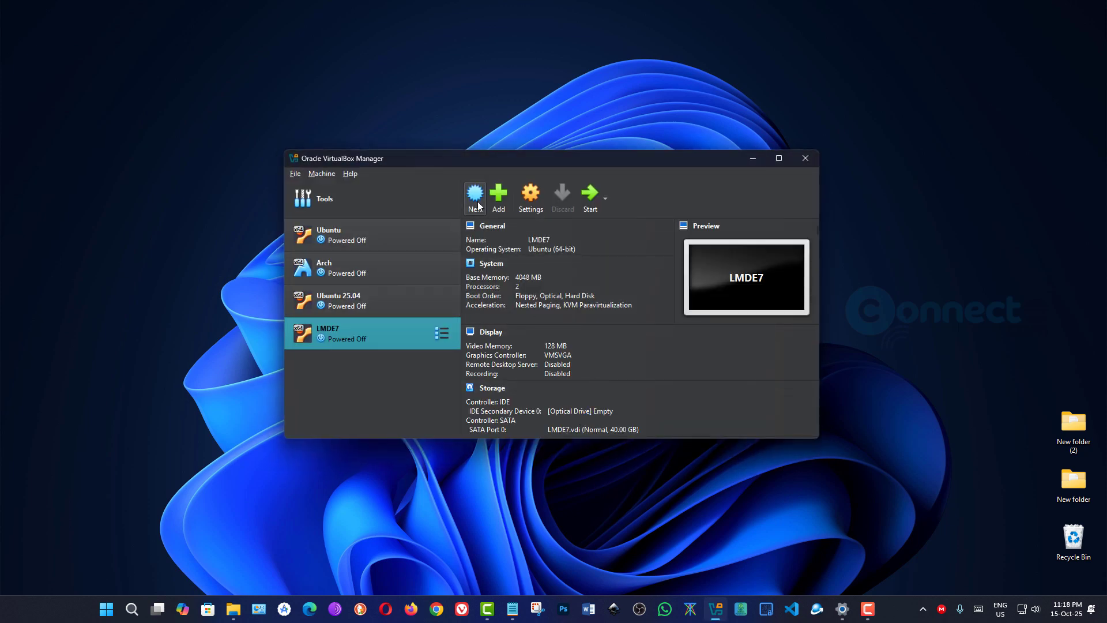
{"action": "left_click", "coordinate": [476, 196]}
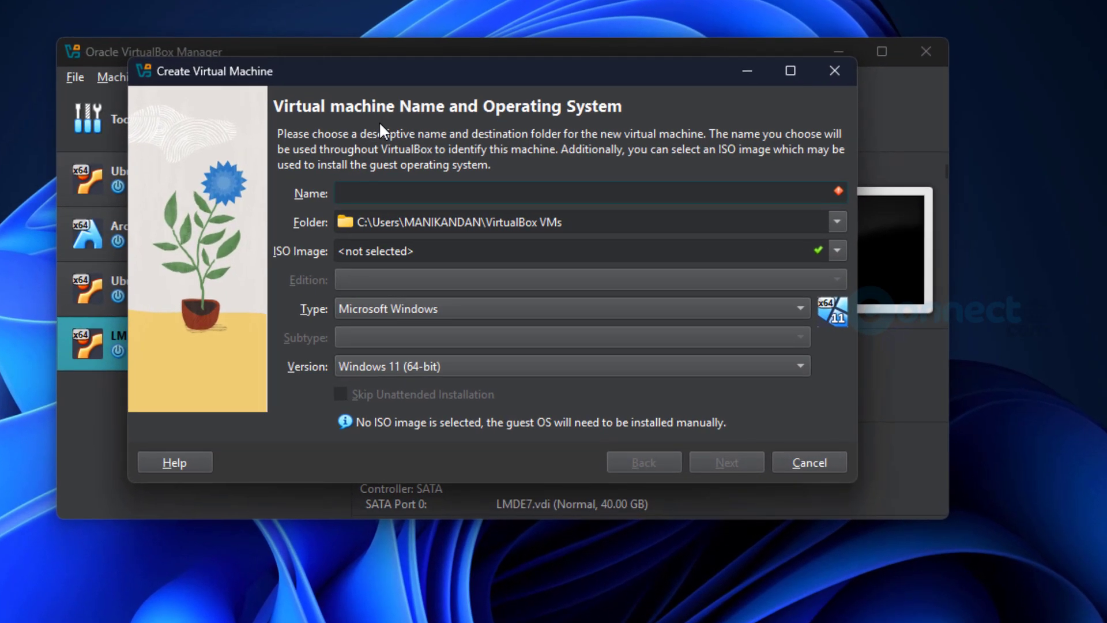
{"action": "type", "text": "Zorin"}
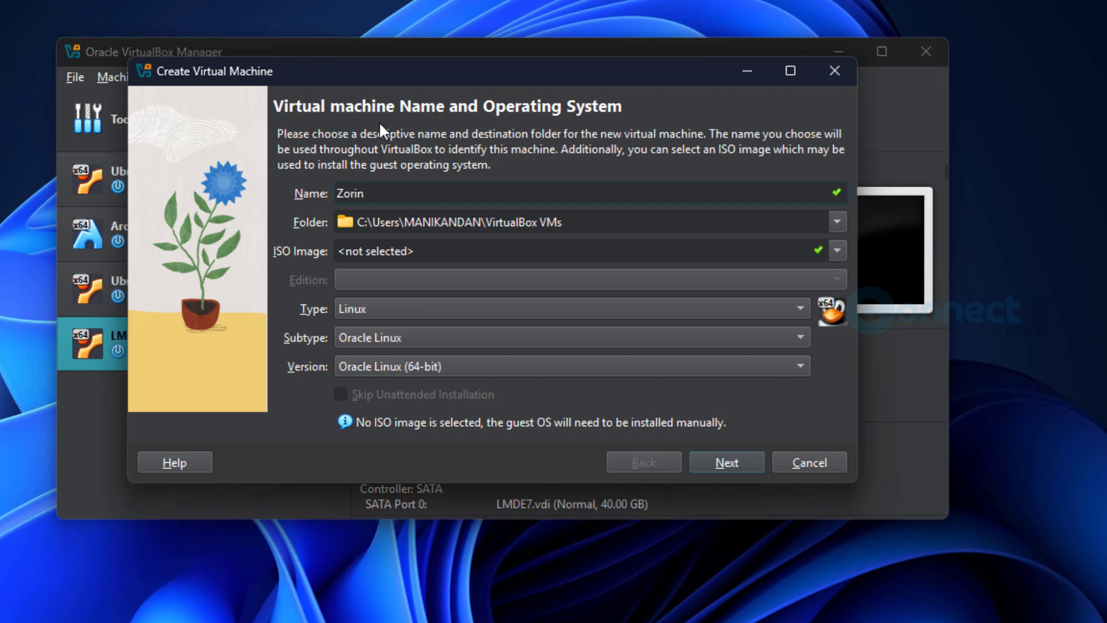
{"action": "type", "text": " OS 18"}
Set the new machine's destination folder to E:\Virtual OS
{"action": "left_click", "coordinate": [837, 221]}
{"action": "left_click", "coordinate": [707, 267]}
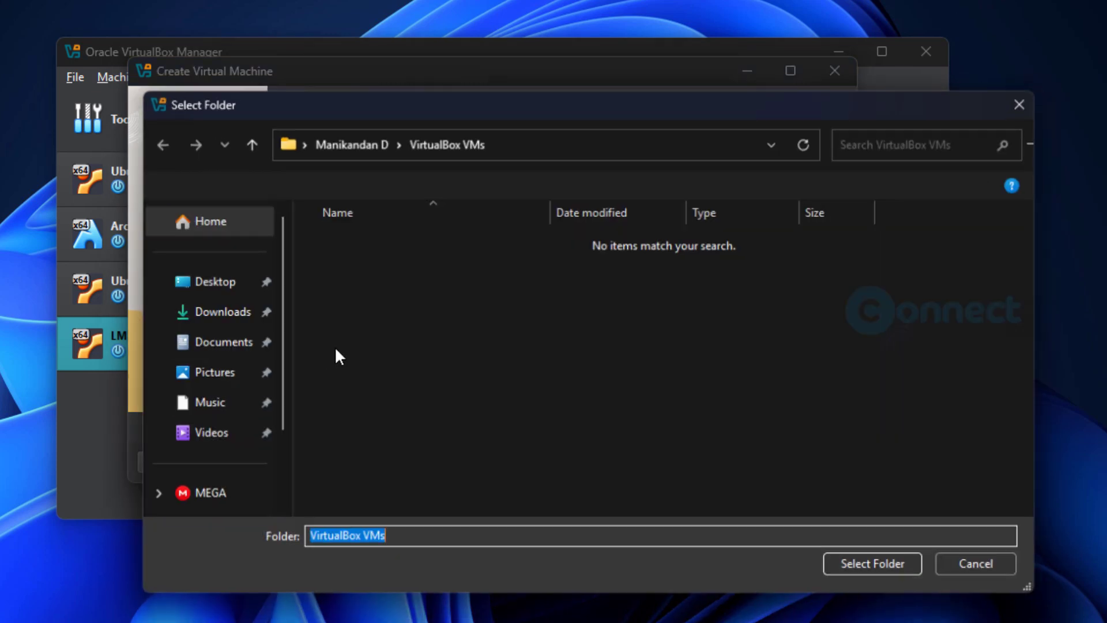
{"action": "scroll", "coordinate": [242, 346], "scroll_direction": "down", "scroll_amount": 2}
{"action": "left_click", "coordinate": [217, 438]}
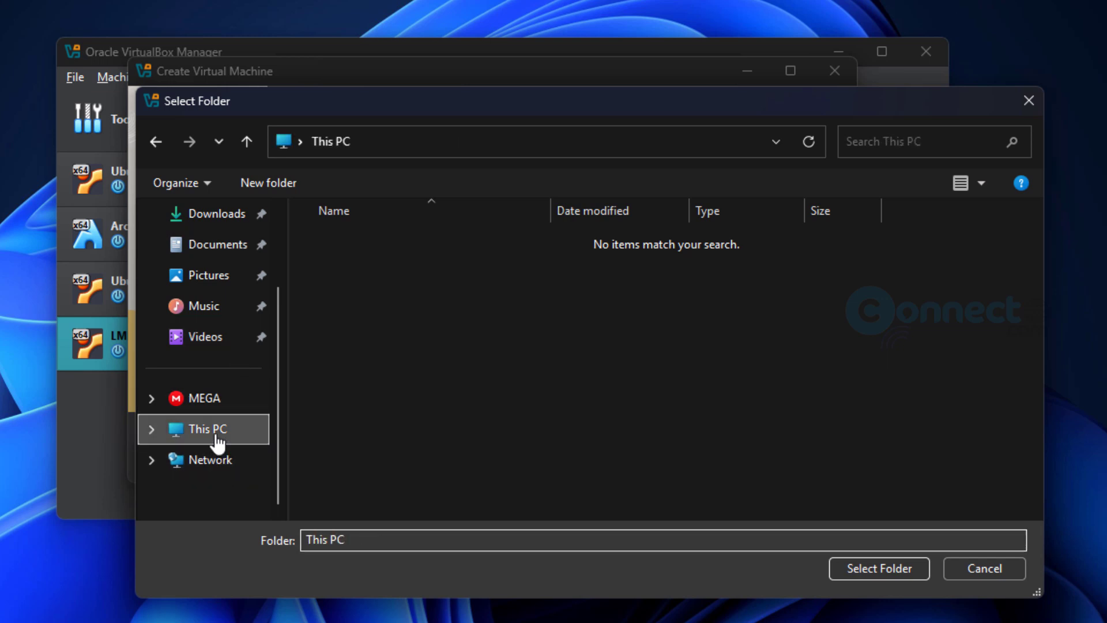
{"action": "double_click", "coordinate": [722, 257]}
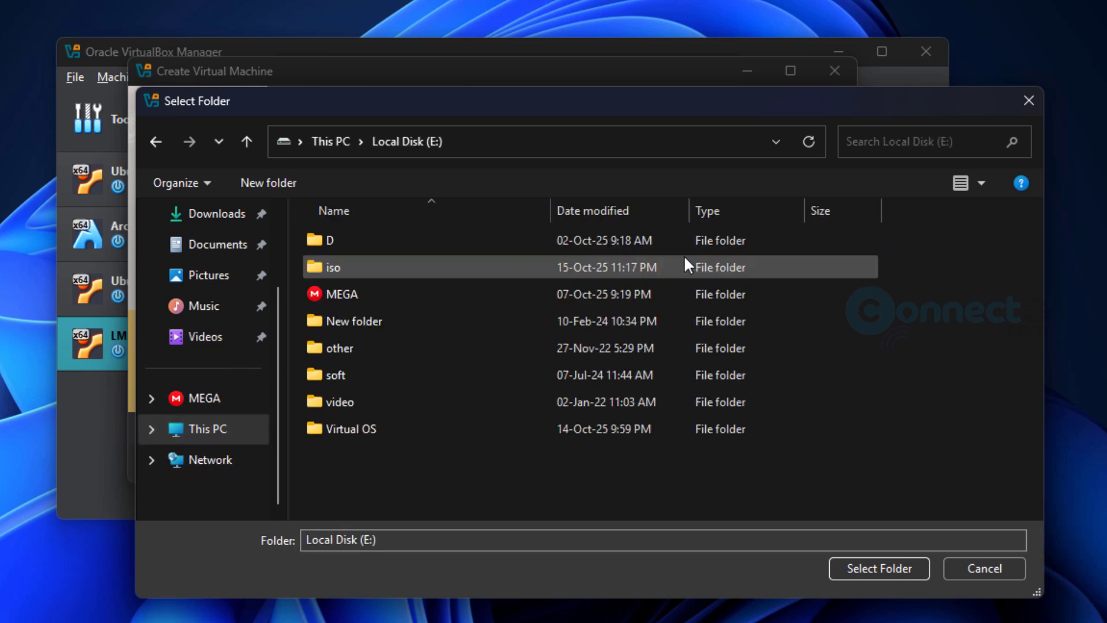
{"action": "double_click", "coordinate": [415, 430]}
{"action": "left_click", "coordinate": [842, 568]}
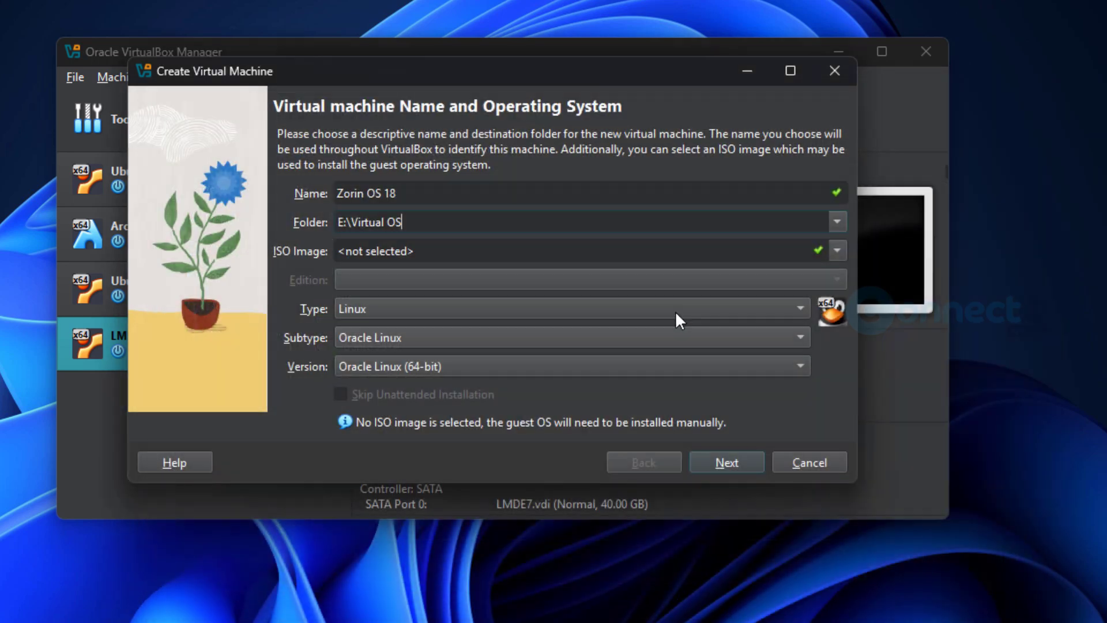
Select E:\iso\Zorin-OS-18-Core-64-bit.iso as the machine's ISO image and continue to the hardware settings
{"action": "left_click", "coordinate": [835, 250]}
{"action": "left_click", "coordinate": [677, 286]}
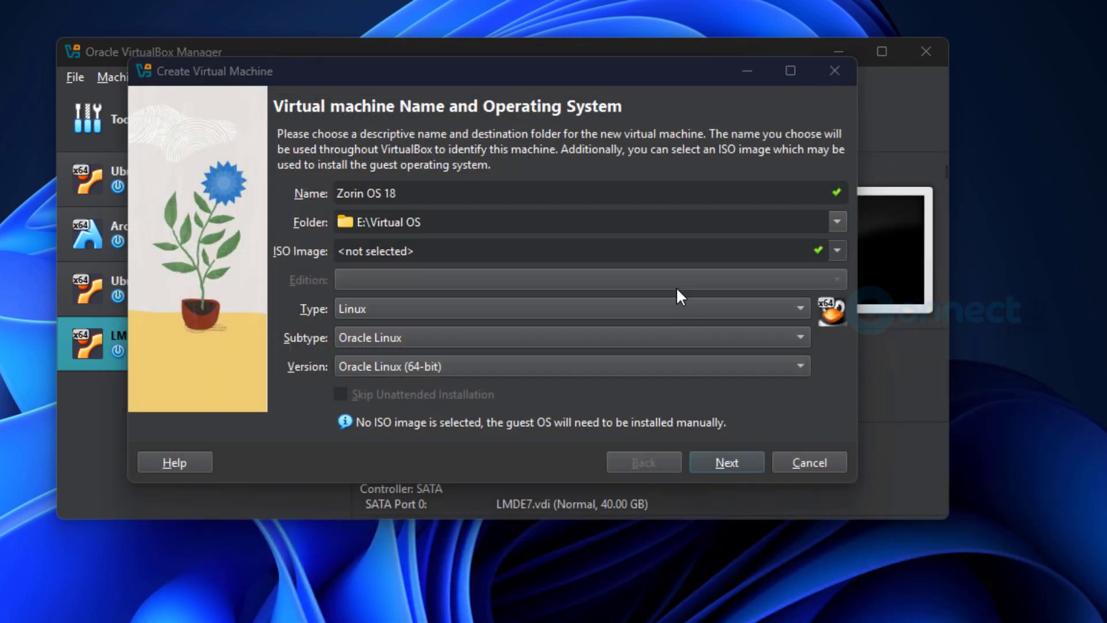
{"action": "left_click", "coordinate": [420, 265]}
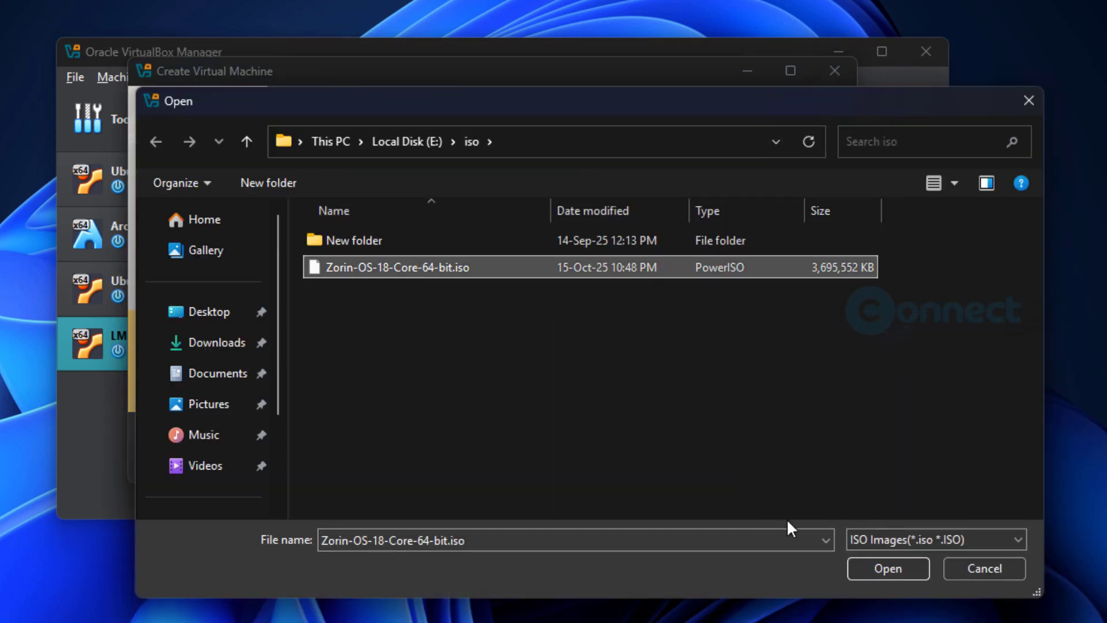
{"action": "left_click", "coordinate": [888, 568]}
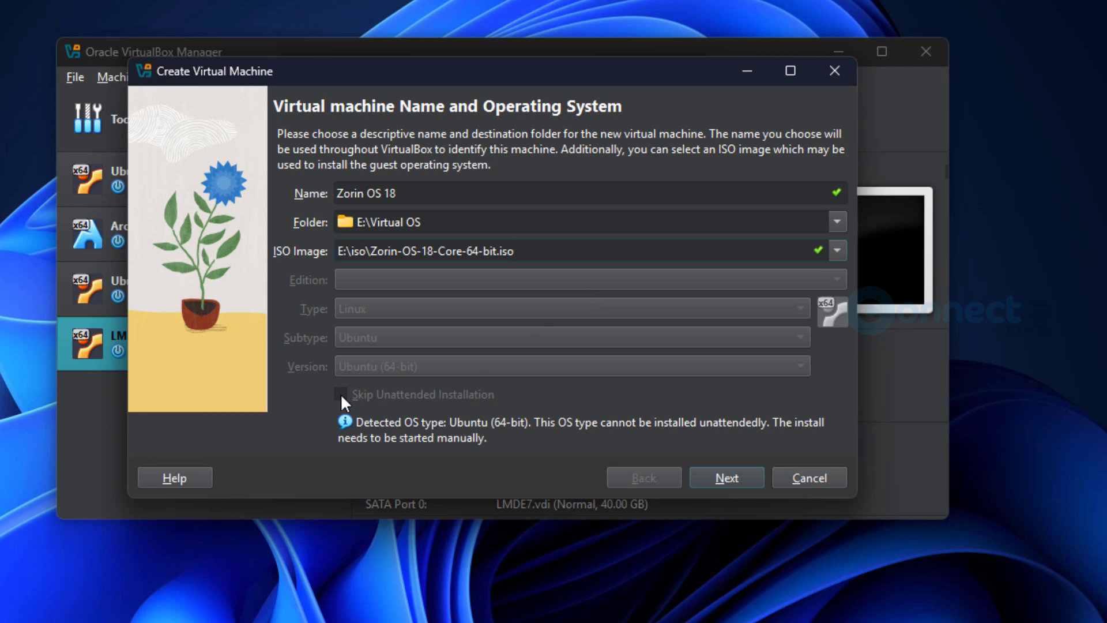
{"action": "left_click", "coordinate": [727, 477]}
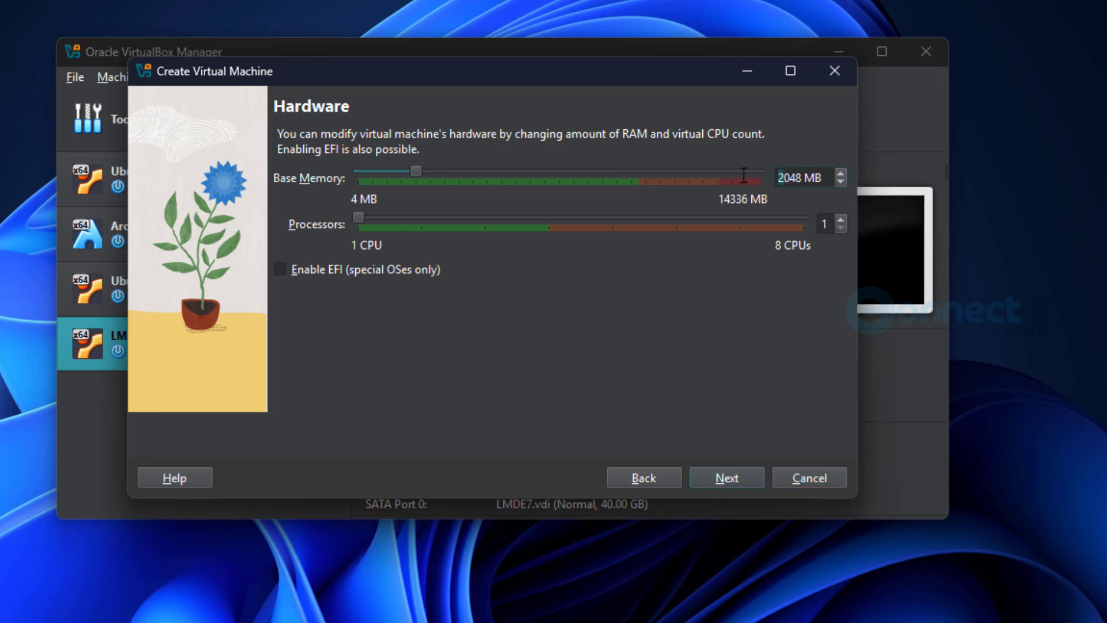
Allocate 4048 MB of base memory and 2 processors, and continue to the virtual hard disk settings
{"action": "type", "text": "4"}
{"action": "left_click_drag", "start_coordinate": [358, 218], "coordinate": [417, 230]}
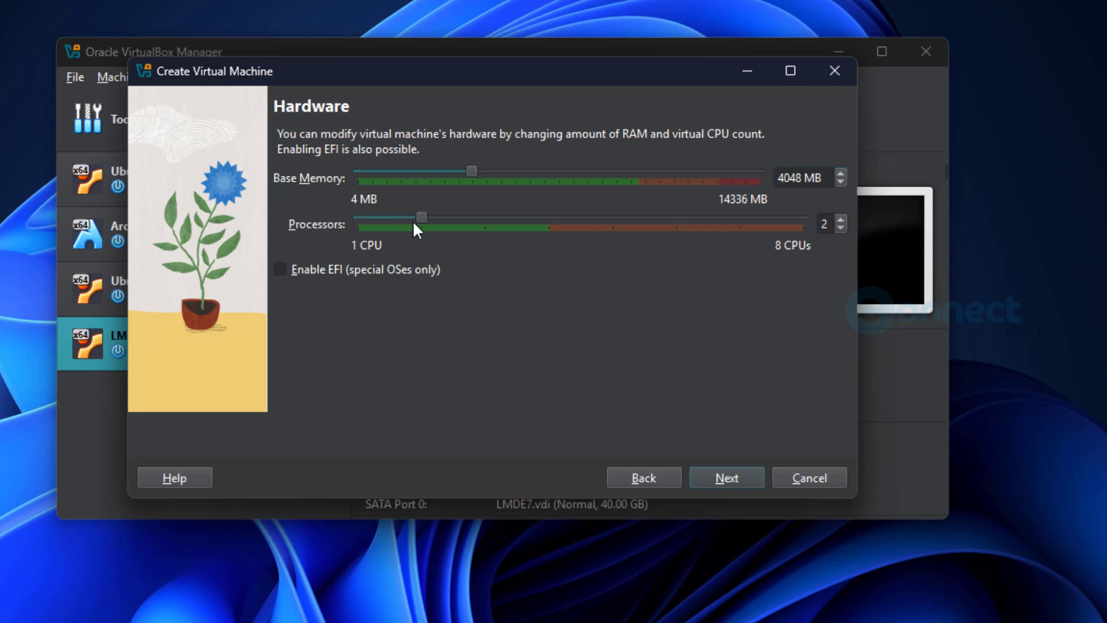
{"action": "left_click", "coordinate": [726, 478]}
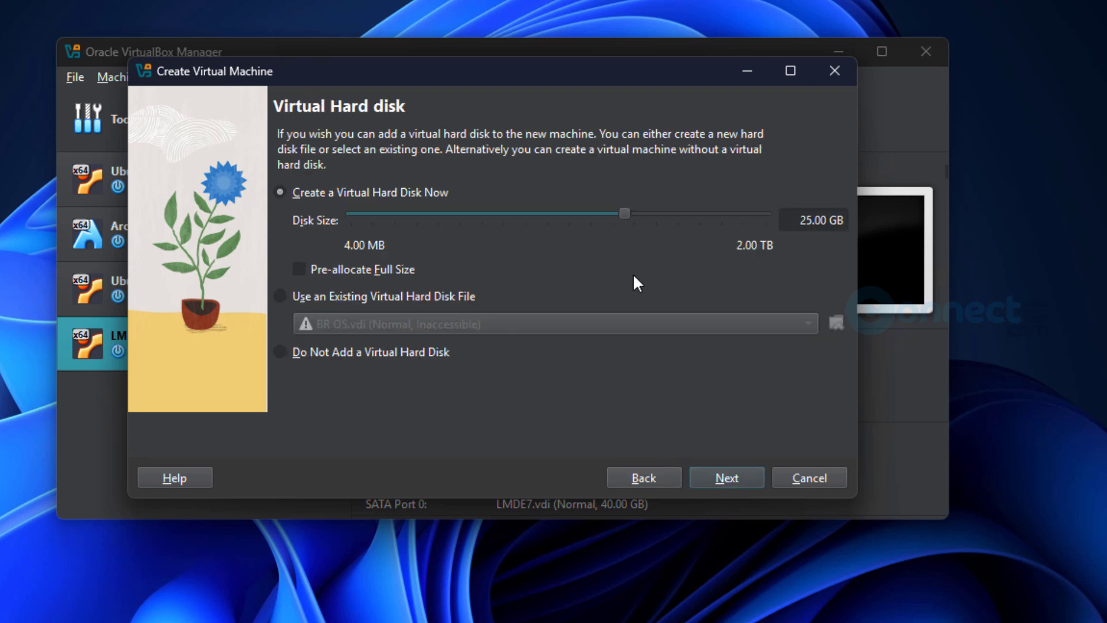
Set the new virtual hard disk's size to 35 GB and finish creating the machine
{"action": "double_click", "coordinate": [810, 228]}
{"action": "type", "text": "35"}
{"action": "left_click", "coordinate": [741, 478]}
{"action": "left_click", "coordinate": [712, 477]}
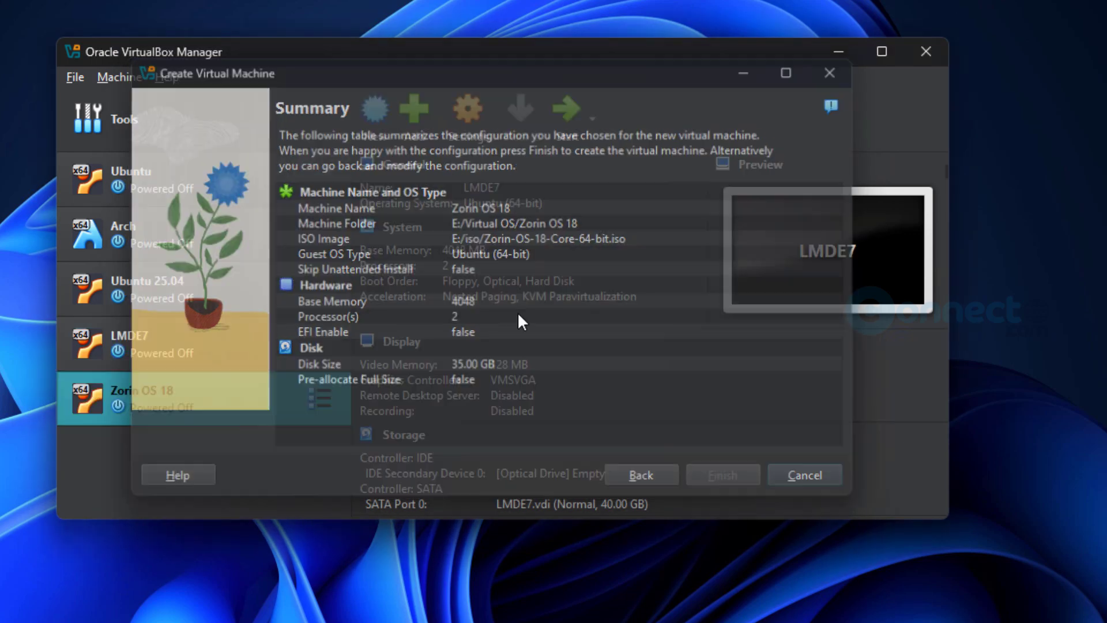
Open the Zorin OS 18 machine's settings and compare the basic and expert modes, leaving expert mode active
{"action": "right_click", "coordinate": [234, 382]}
{"action": "left_click", "coordinate": [669, 330]}
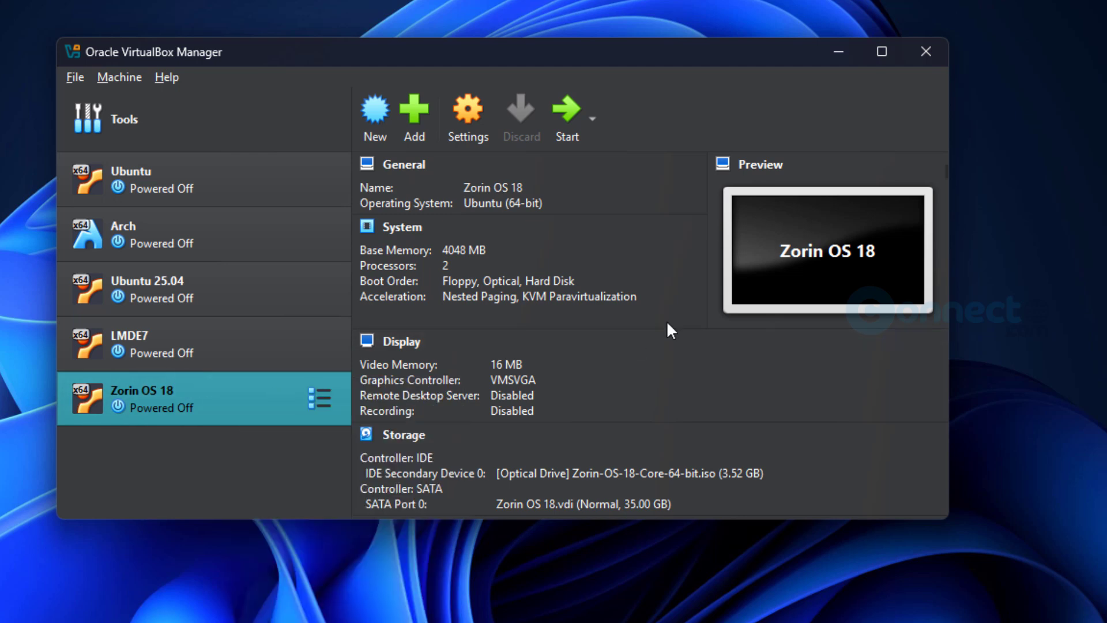
{"action": "key", "text": "ctrl+s"}
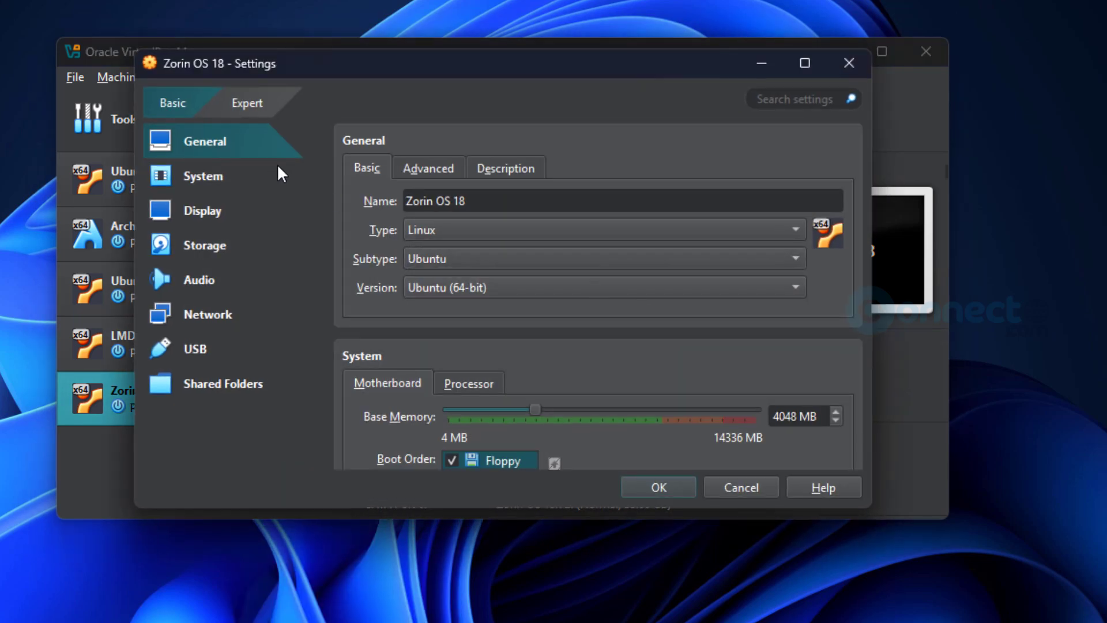
{"action": "left_click", "coordinate": [266, 107]}
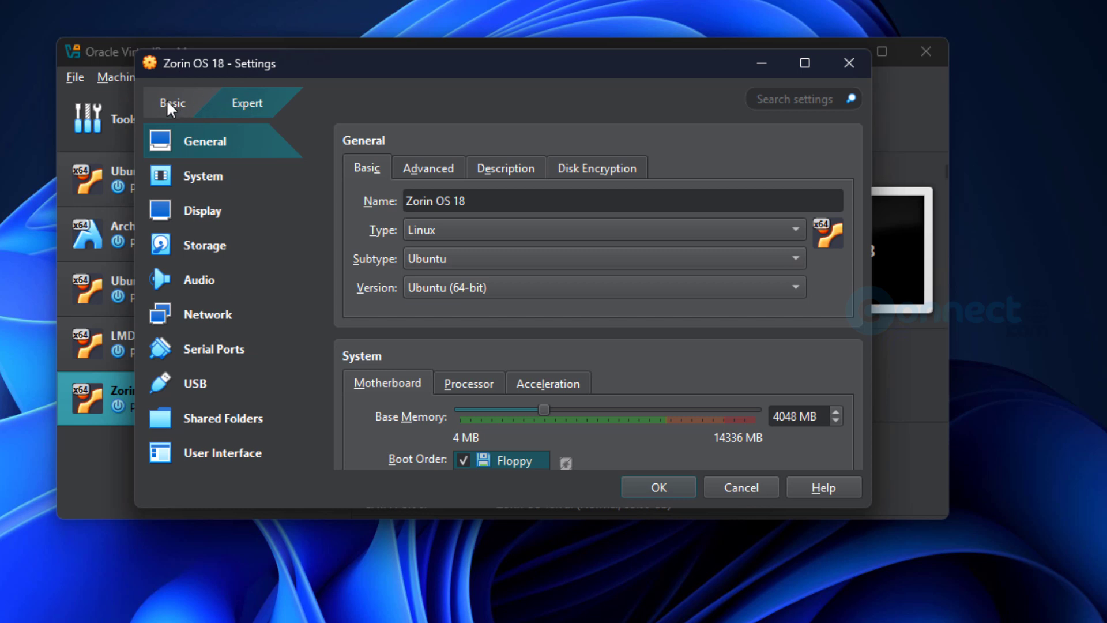
{"action": "left_click", "coordinate": [169, 105]}
{"action": "left_click", "coordinate": [248, 105]}
{"action": "left_click", "coordinate": [164, 104]}
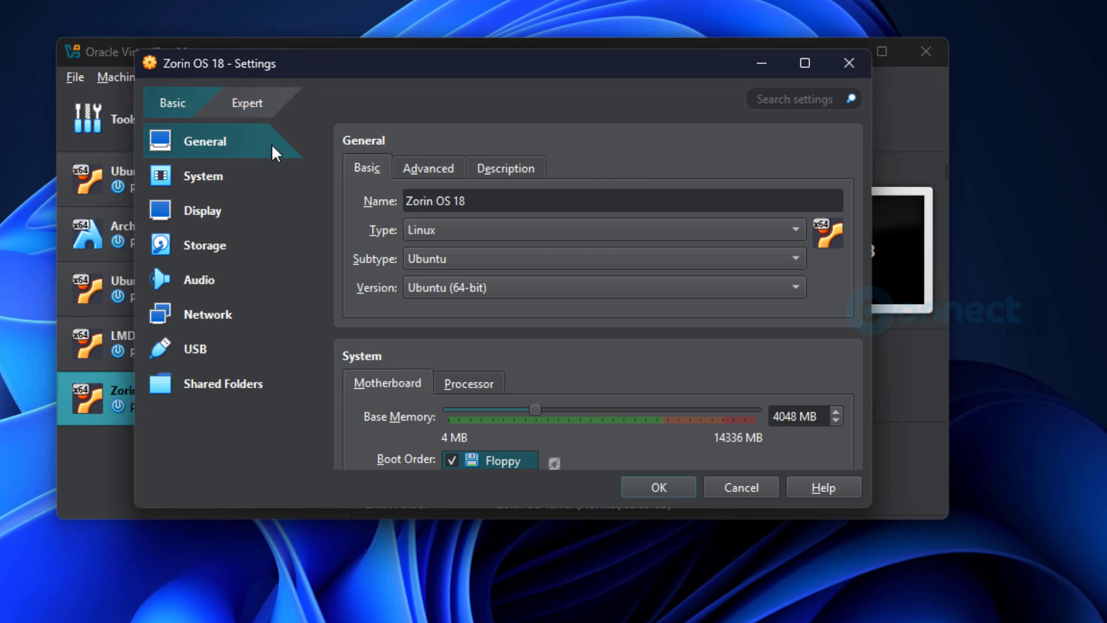
{"action": "left_click", "coordinate": [260, 105]}
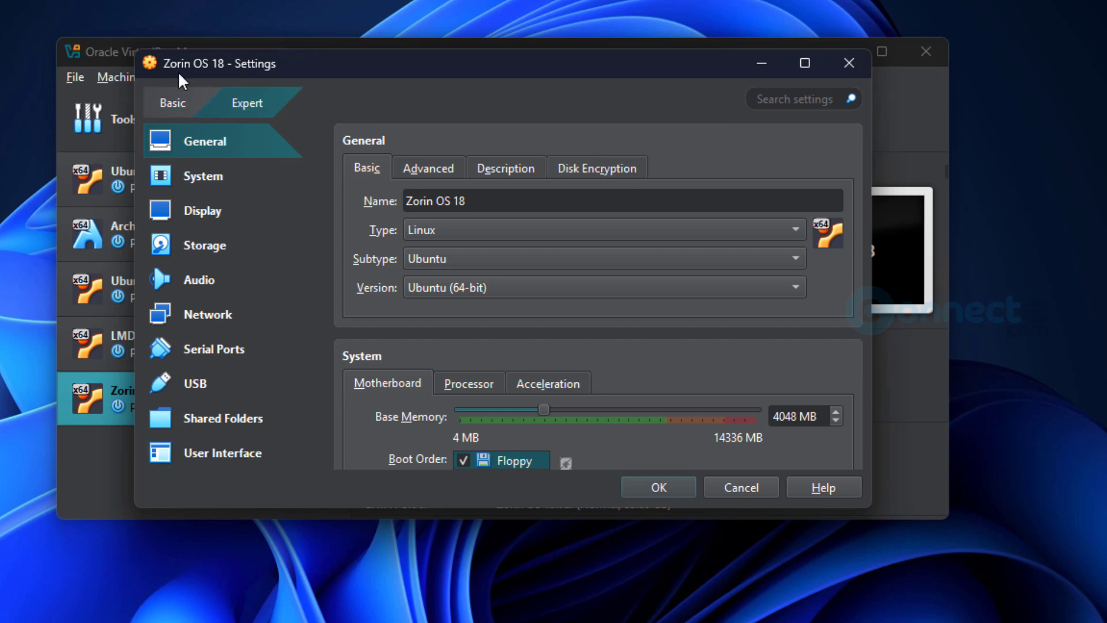
{"action": "left_click", "coordinate": [172, 105]}
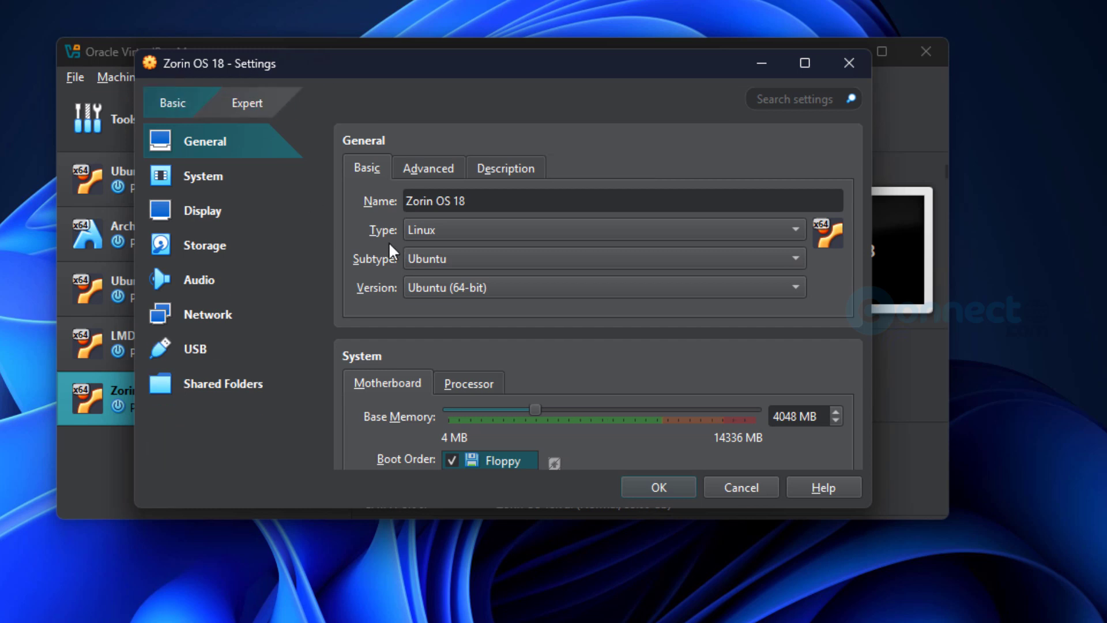
{"action": "left_click", "coordinate": [268, 118]}
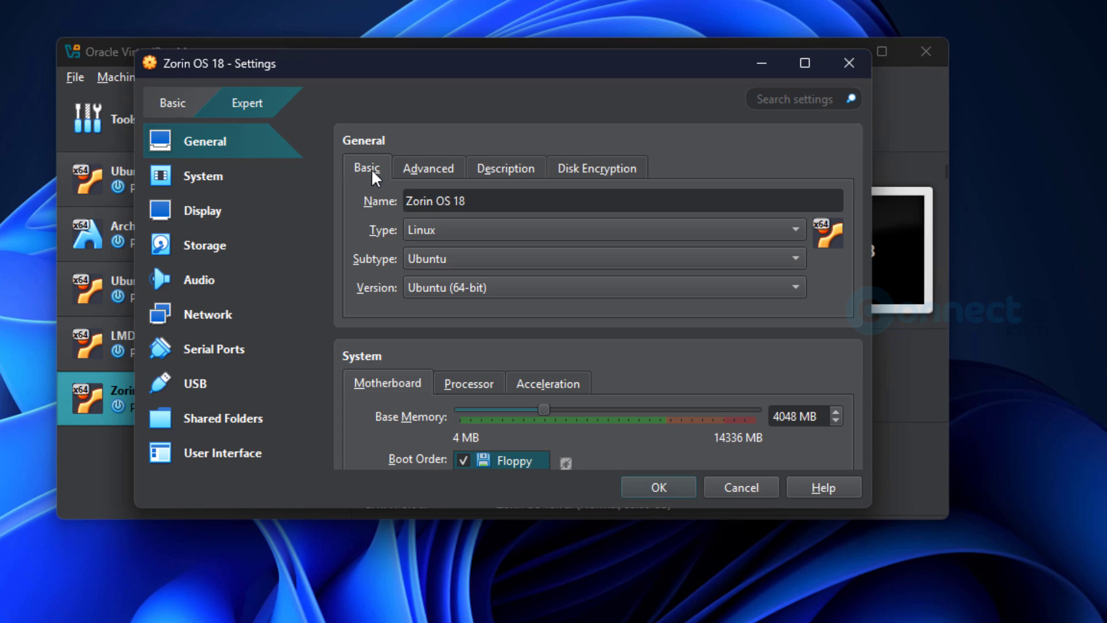
Check the system settings, raise the display's video memory to 128 MB and save the machine's settings
{"action": "left_click", "coordinate": [230, 182]}
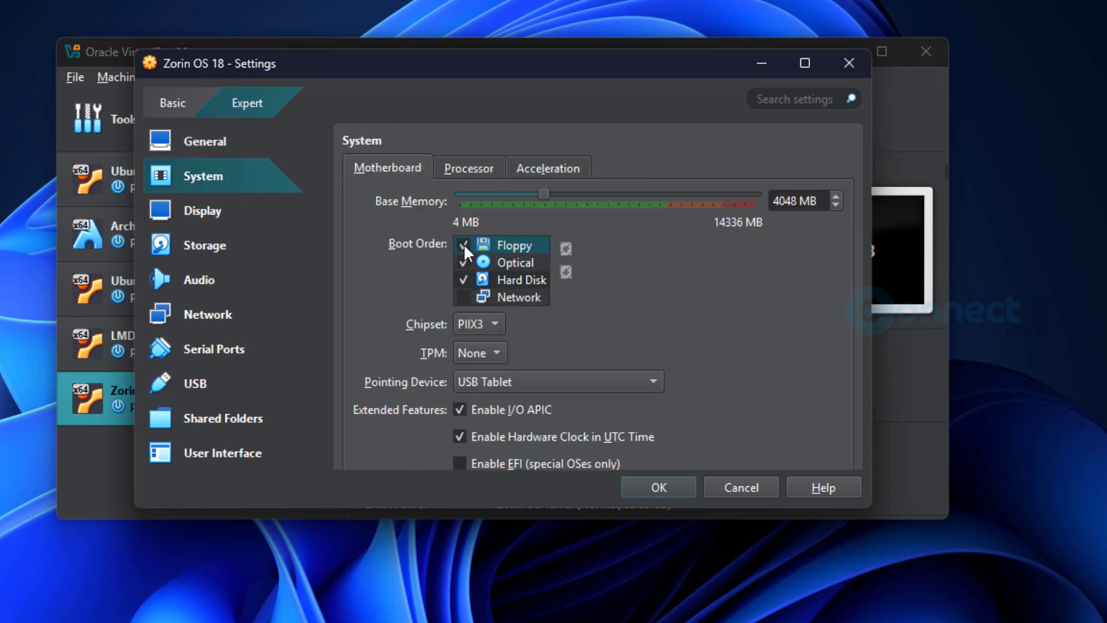
{"action": "left_click", "coordinate": [207, 218]}
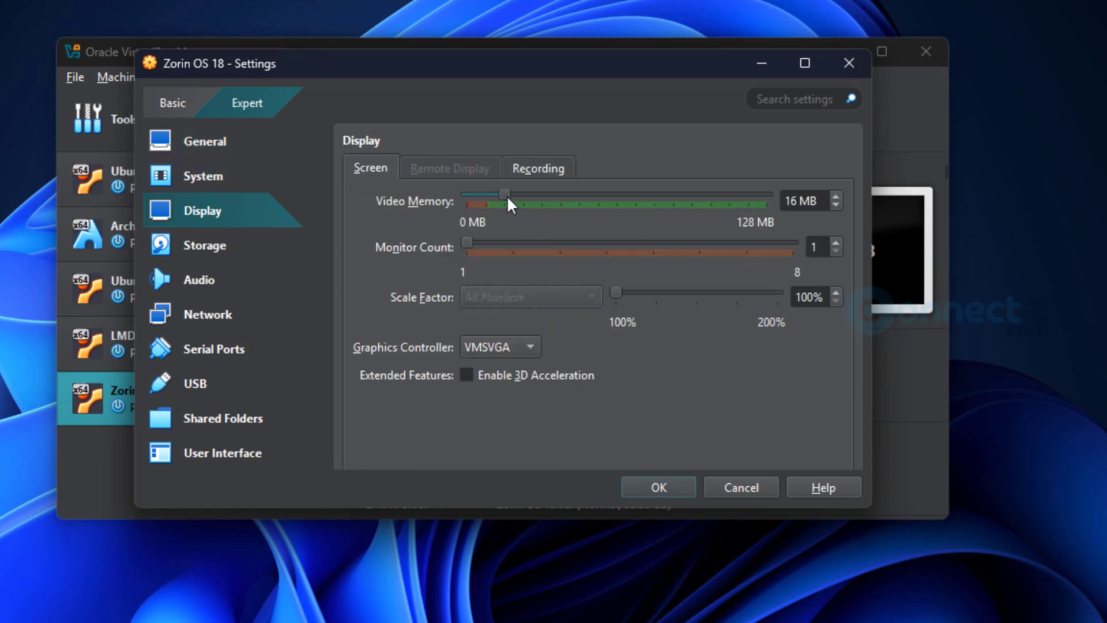
{"action": "left_click_drag", "start_coordinate": [506, 196], "coordinate": [773, 198]}
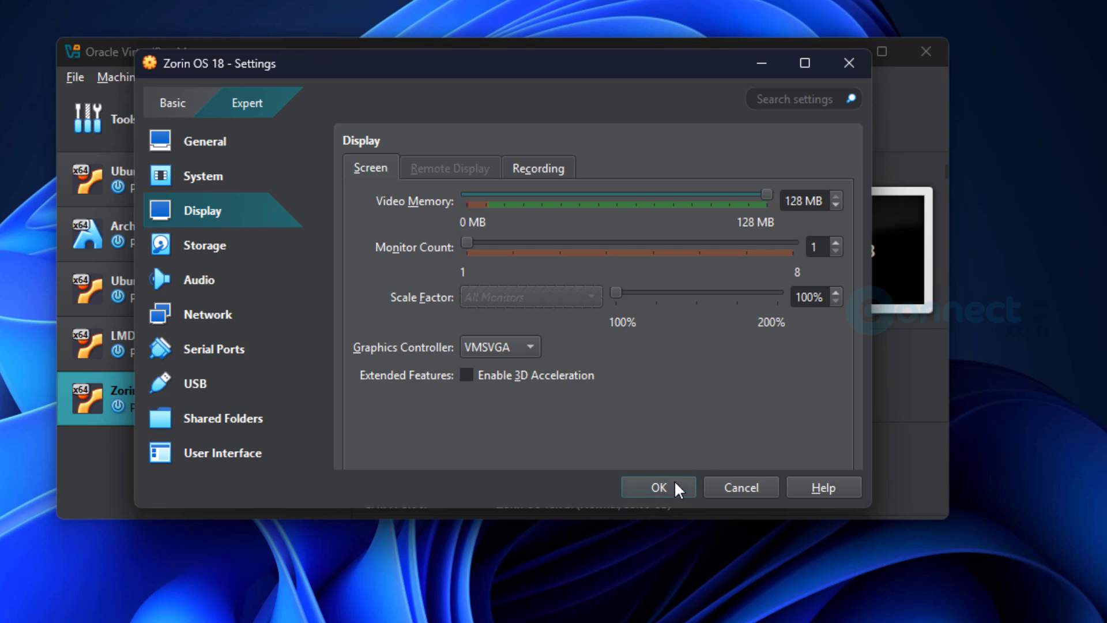
{"action": "left_click", "coordinate": [662, 489]}
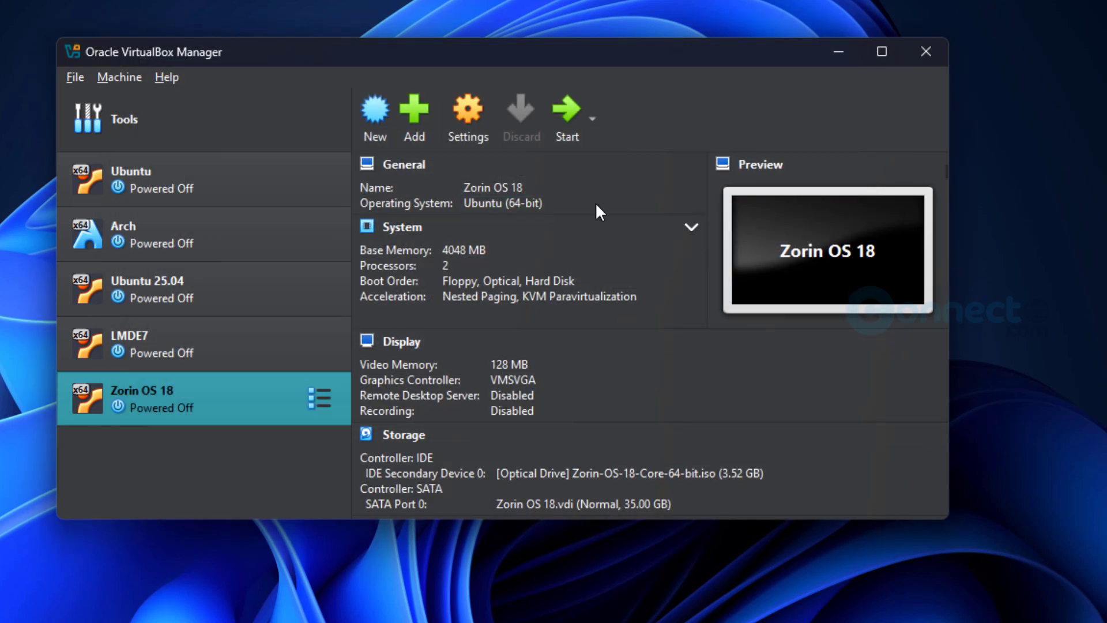
Start the Zorin OS 18 machine, boot it with "Try or Install Zorin OS" and dismiss the keyboard and mouse notifications
{"action": "left_click", "coordinate": [561, 109]}
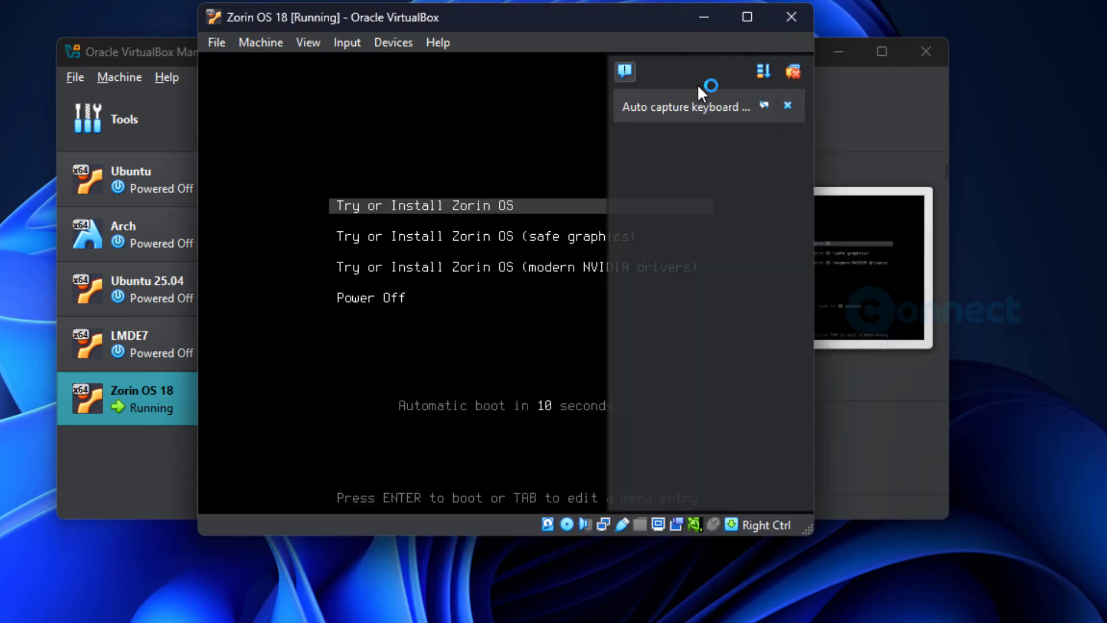
{"action": "left_click", "coordinate": [788, 107]}
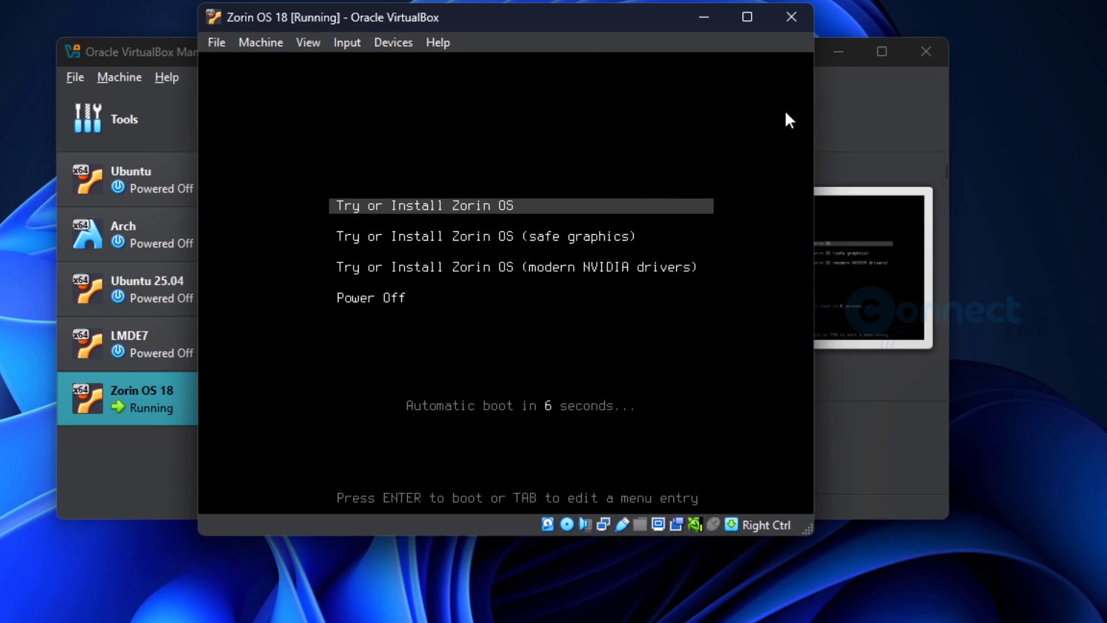
{"action": "key", "text": "Return"}
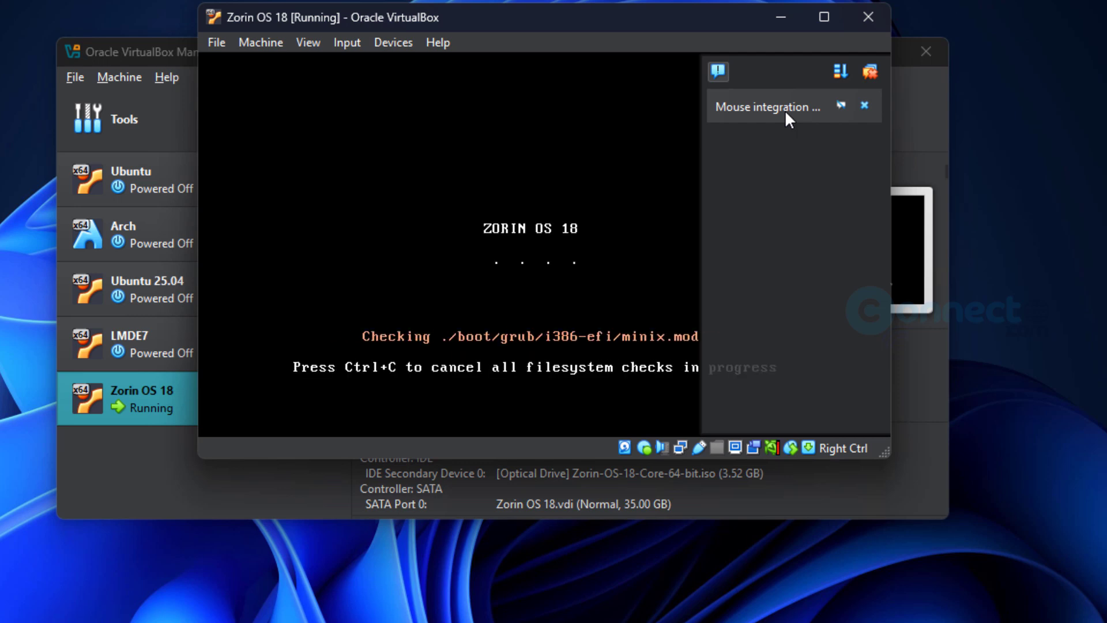
{"action": "left_click", "coordinate": [865, 107]}
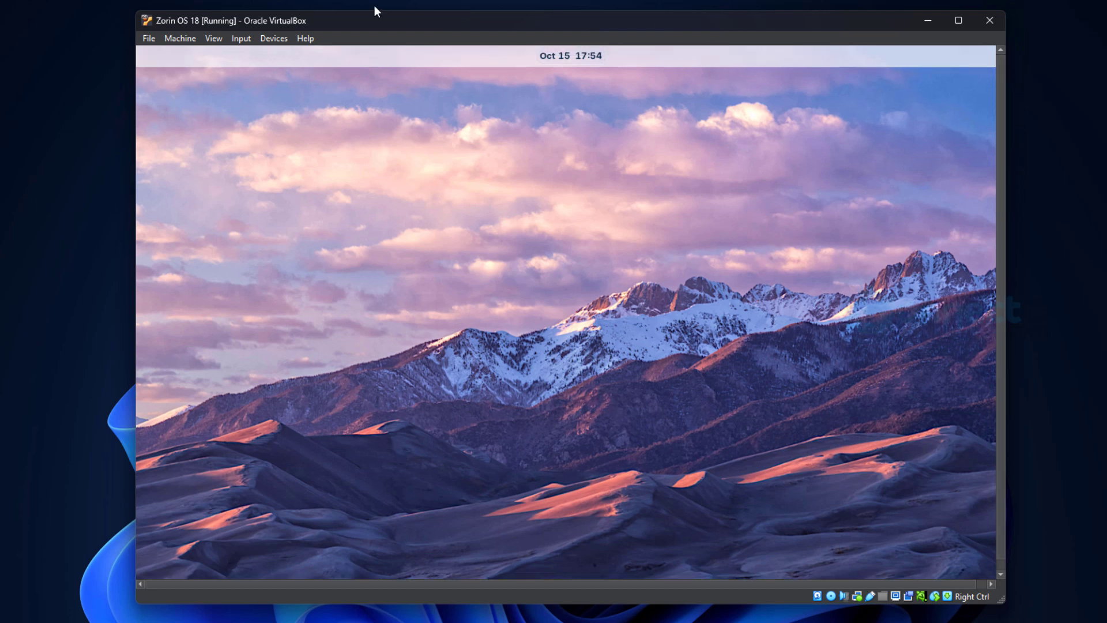
Switch the running Zorin OS 18 virtual machine to full-screen mode and accept the mode-change notice
{"action": "left_click", "coordinate": [213, 39]}
{"action": "left_click", "coordinate": [218, 51]}
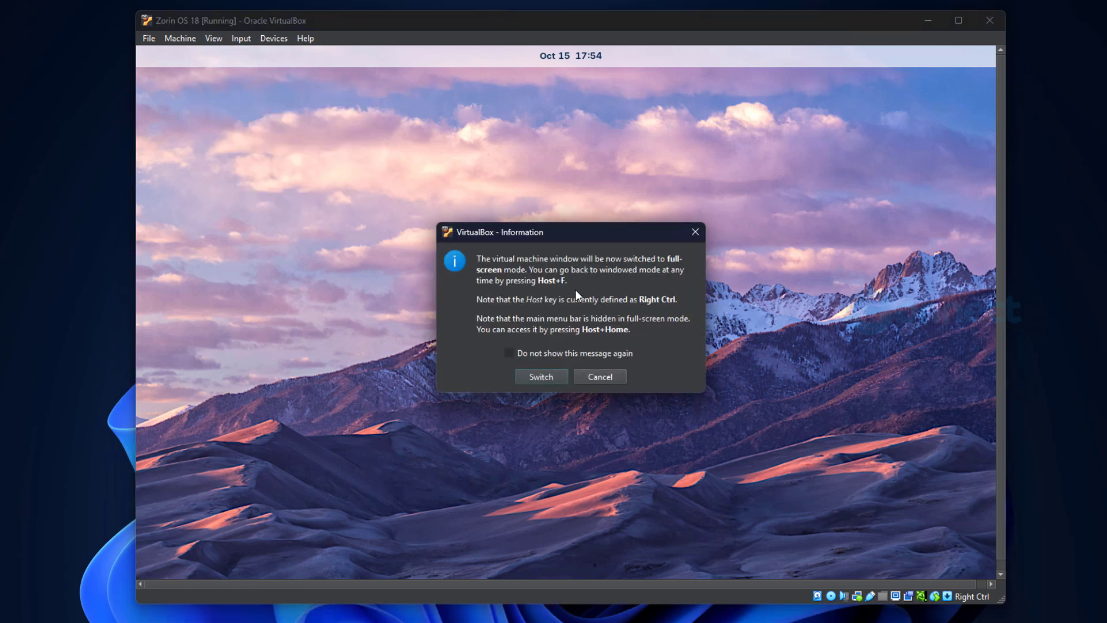
{"action": "left_click", "coordinate": [541, 376]}
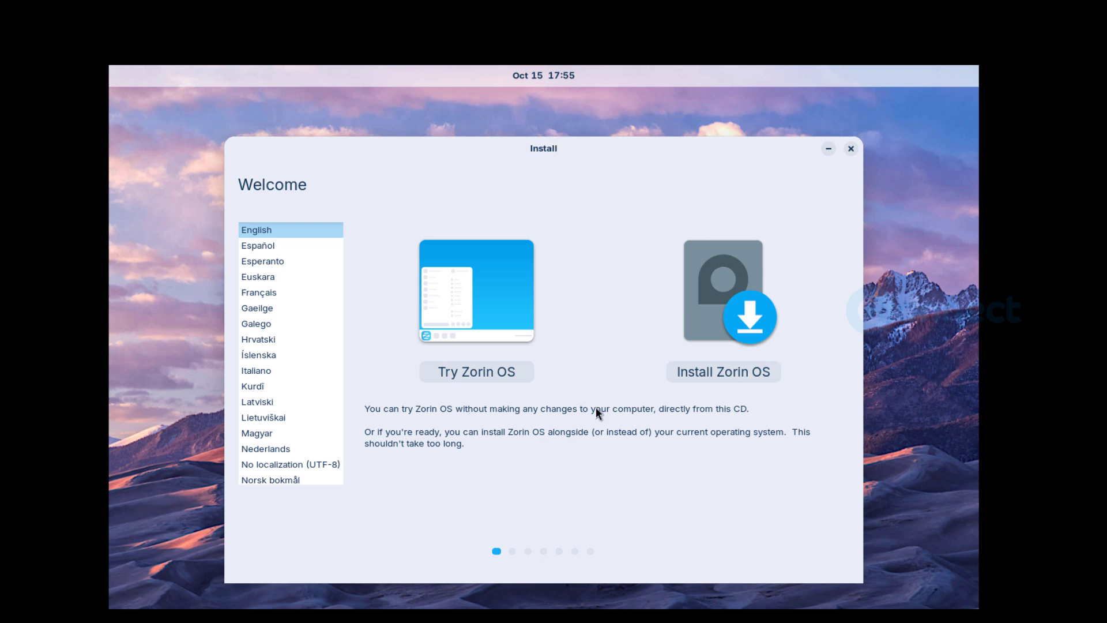
Begin installing Zorin OS in English with the English (US) keyboard layout and third-party software included, without downloading updates
{"action": "left_click", "coordinate": [720, 376]}
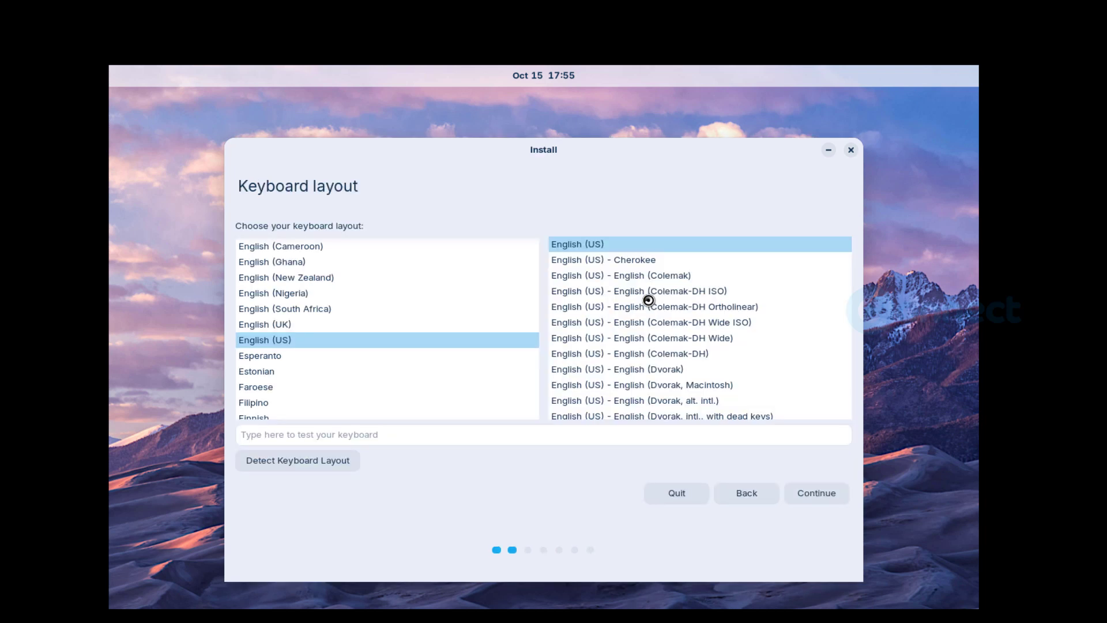
{"action": "left_click", "coordinate": [799, 493]}
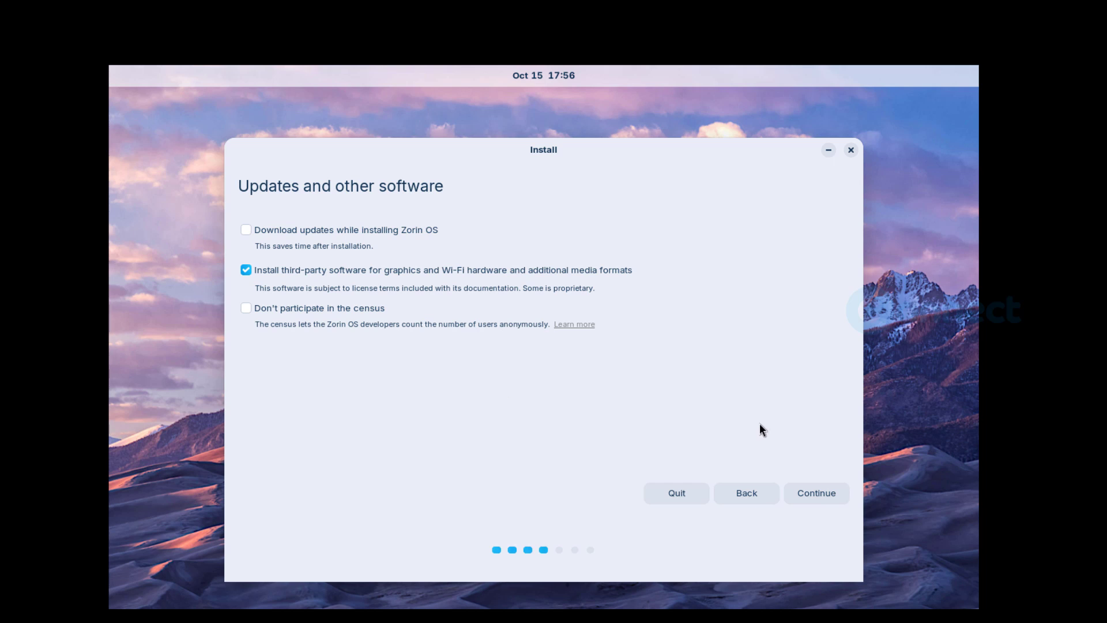
{"action": "left_click", "coordinate": [811, 493]}
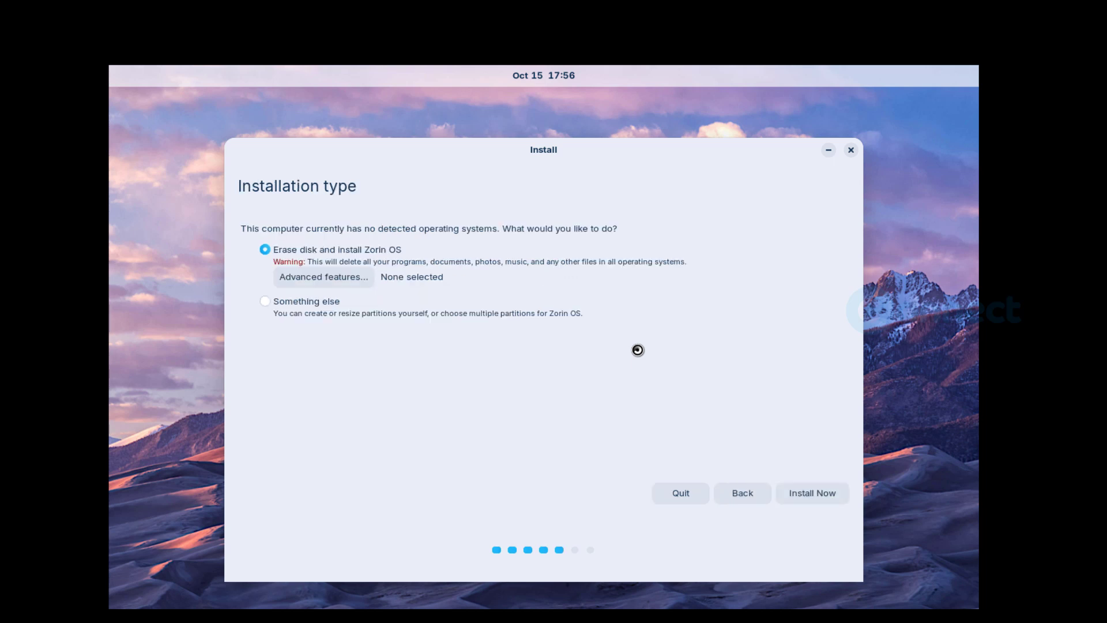
Choose to erase the disk and install Zorin OS, approve the disk changes and accept Kolkata as the location
{"action": "left_click", "coordinate": [791, 493]}
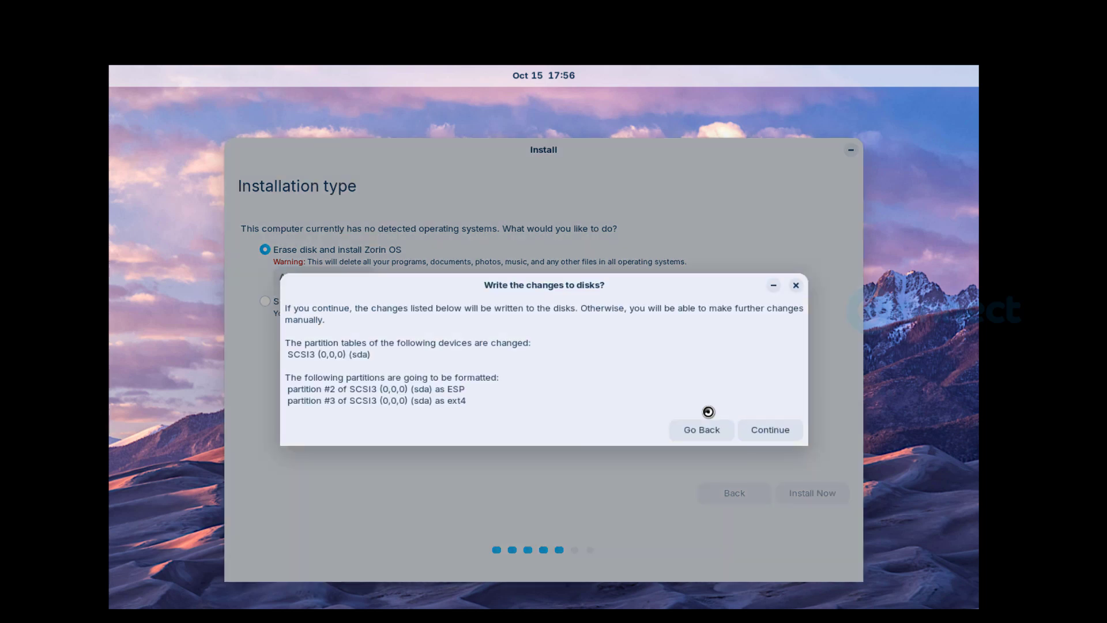
{"action": "left_click", "coordinate": [763, 431]}
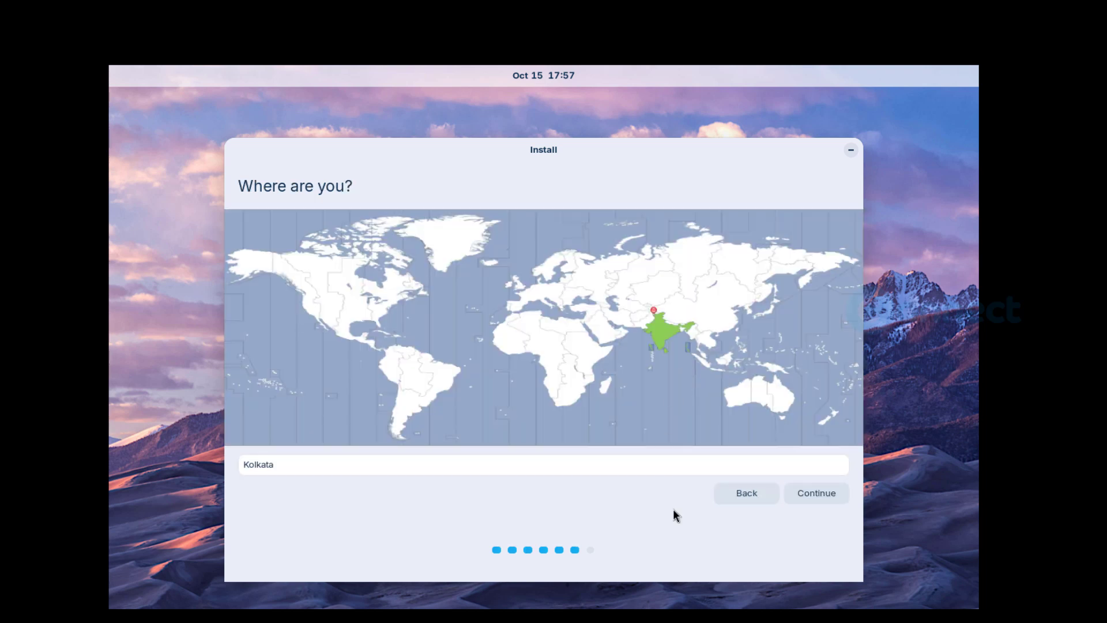
{"action": "left_click", "coordinate": [813, 497]}
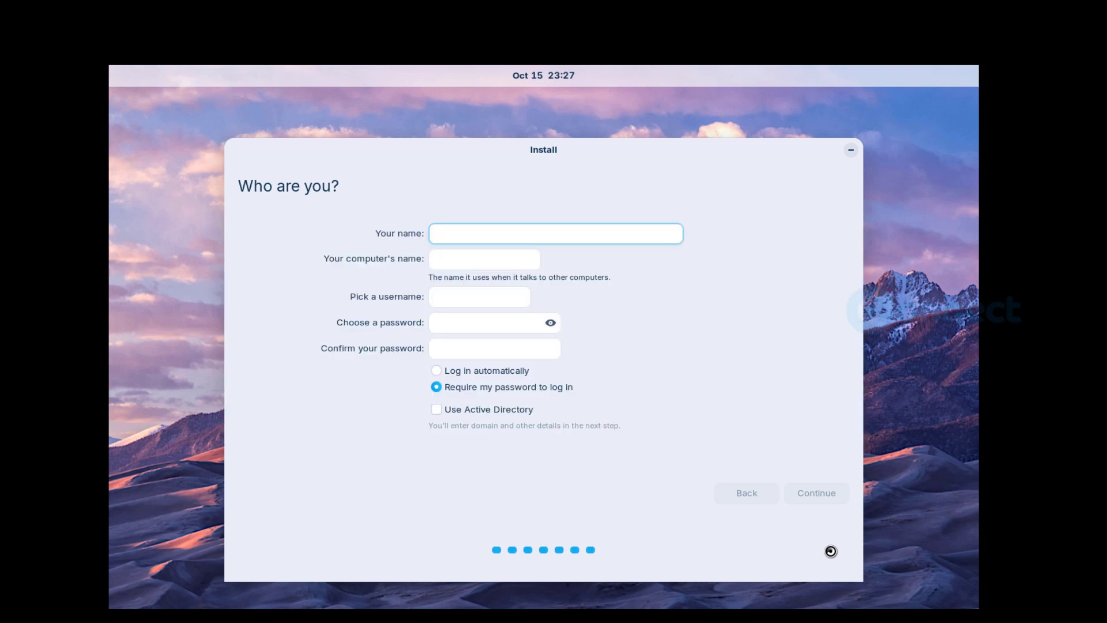
Enter the user's name and set the computer's name to connectwww
{"action": "type", "text": "Manik"}
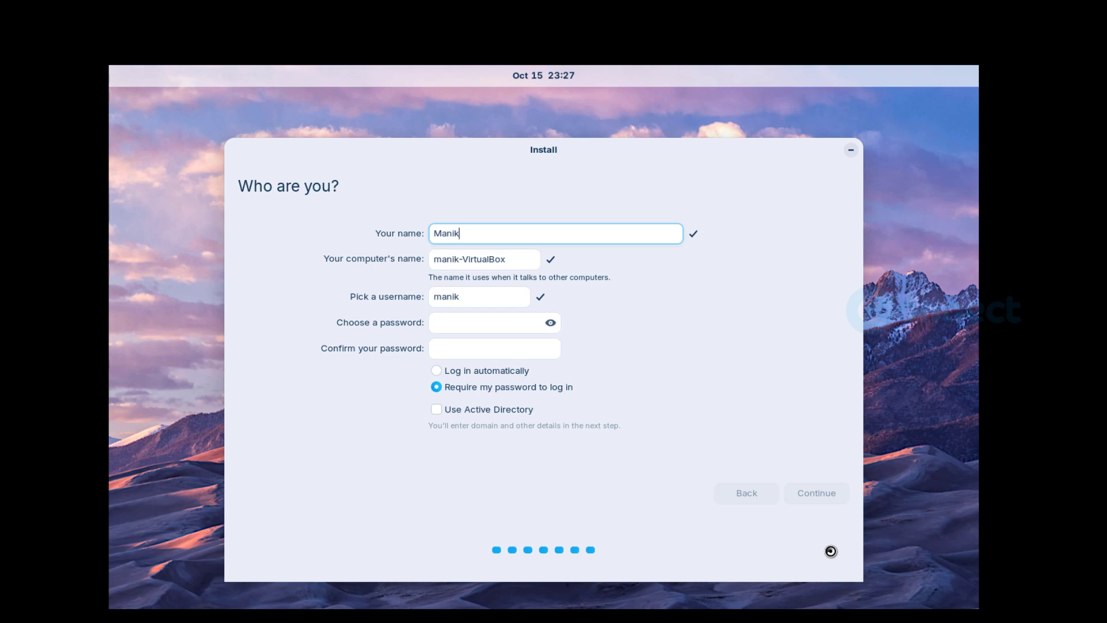
{"action": "type", "text": "andan"}
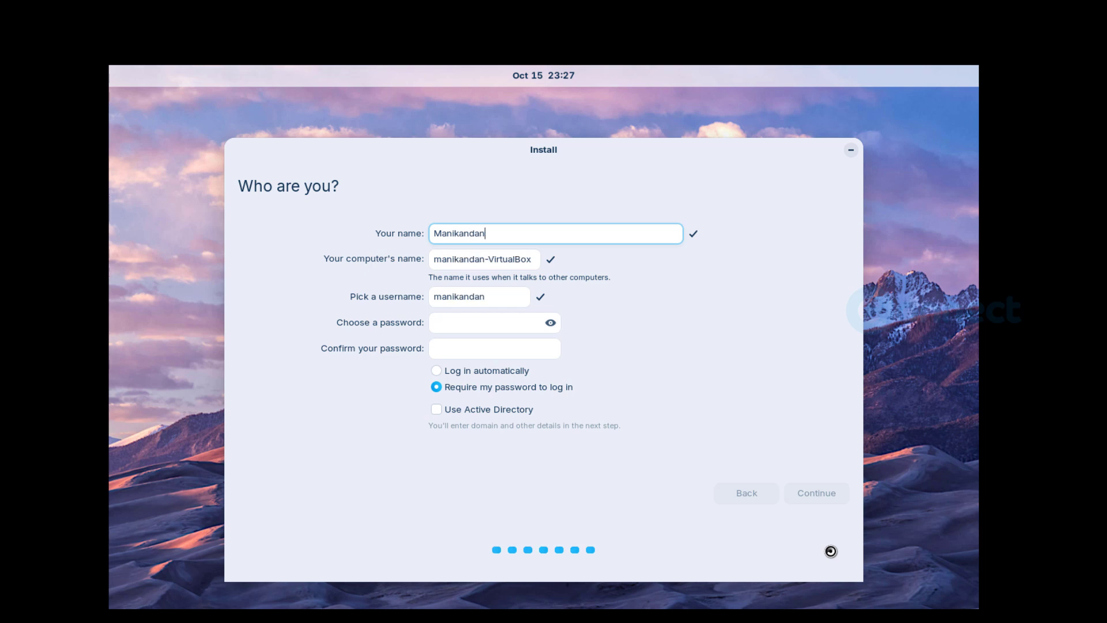
{"action": "key", "text": "Tab"}
{"action": "type", "text": "co"}
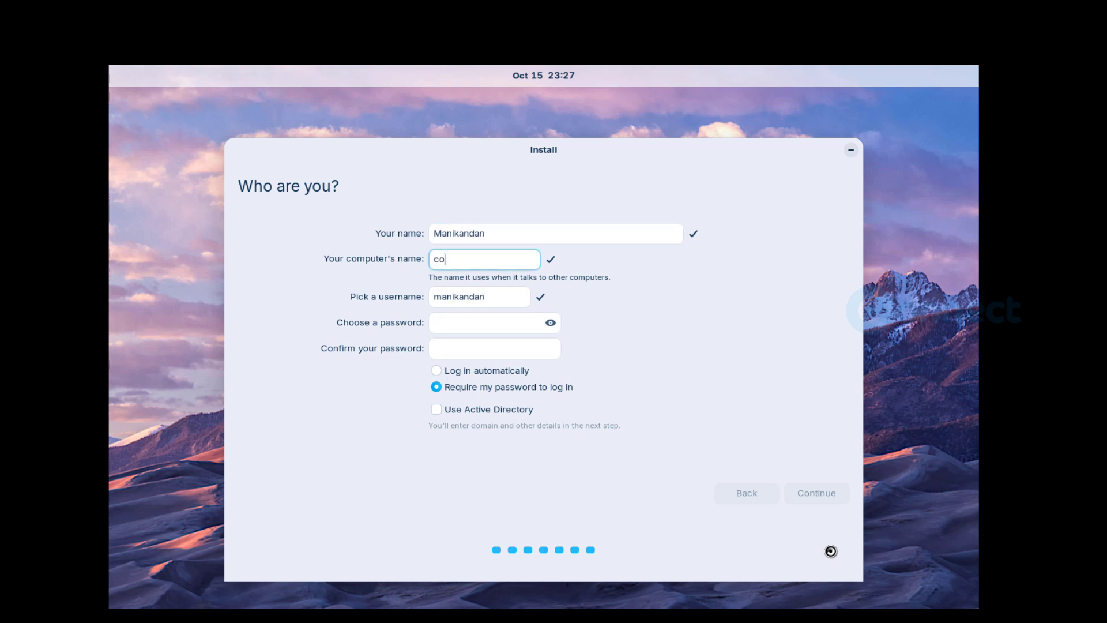
{"action": "type", "text": "nnectwww"}
Keep the suggested username, then enter the account password and repeat it in the confirmation field
{"action": "key", "text": "Tab"}
{"action": "key", "text": "Tab"}
{"action": "type", "text": "●●●"}
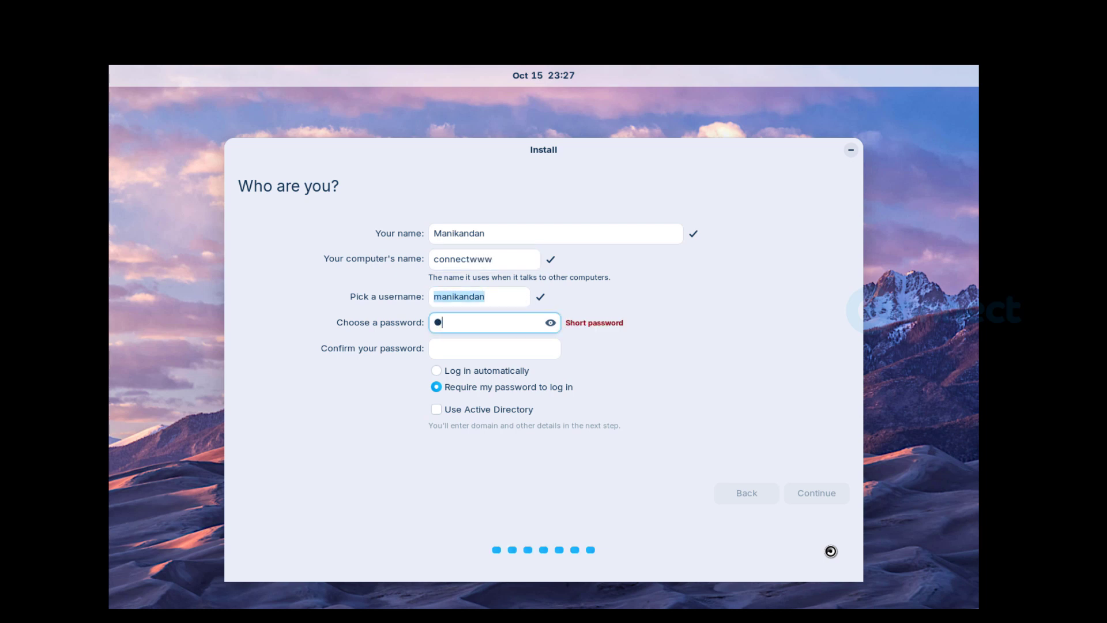
{"action": "type", "text": "●●●●●"}
{"action": "key", "text": "Tab"}
{"action": "type", "text": "●●●●●"}
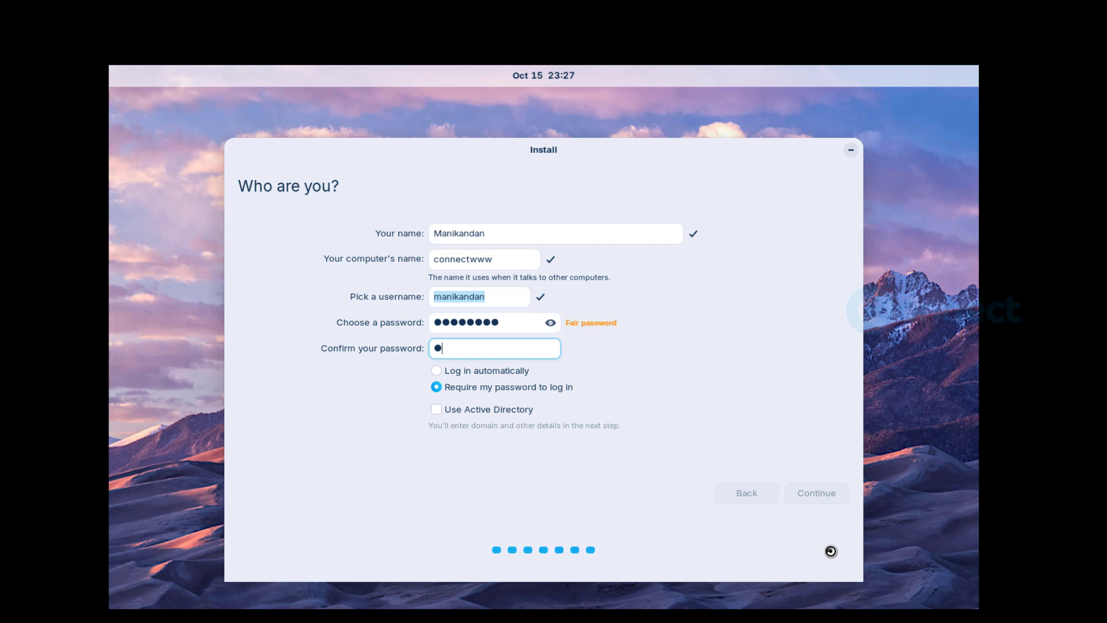
{"action": "type", "text": "●●●"}
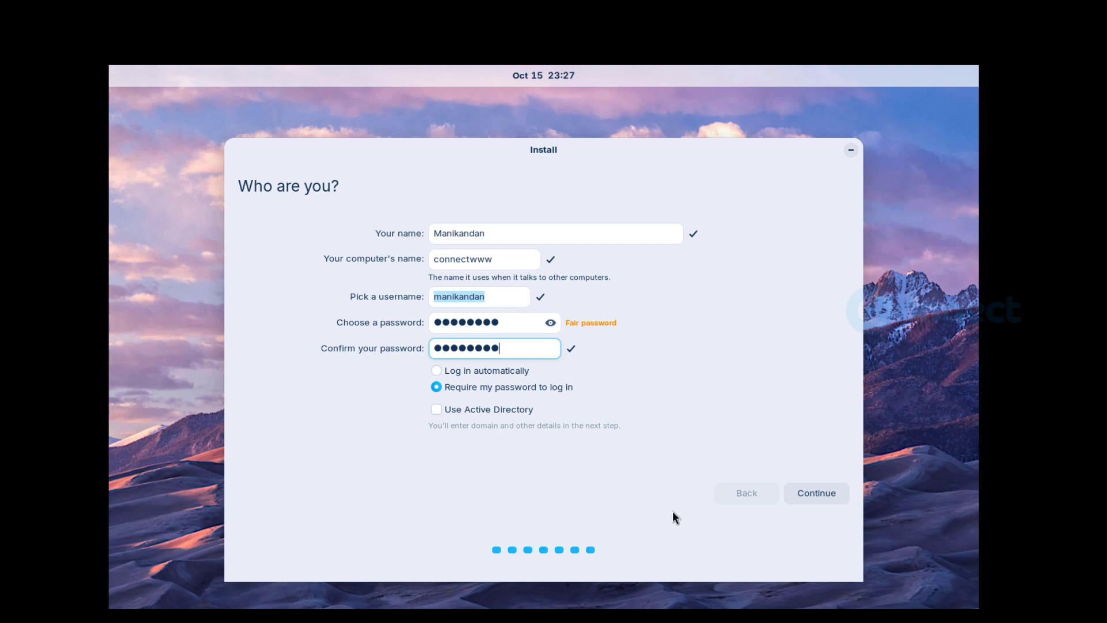
Set the account to log in automatically, run the installation to completion and restart the machine
{"action": "left_click", "coordinate": [436, 370]}
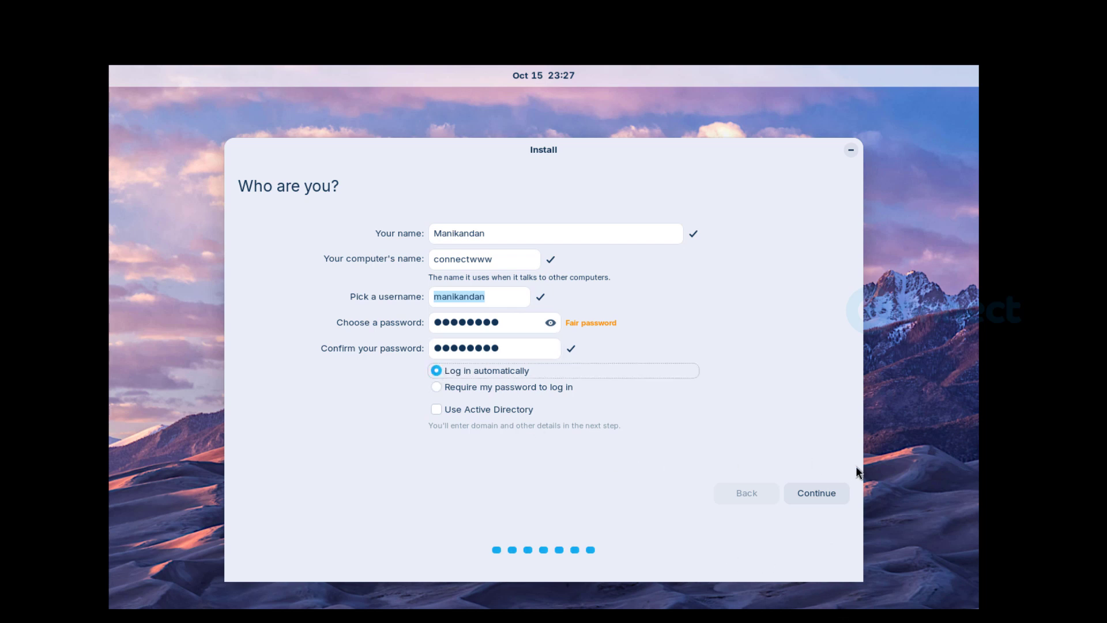
{"action": "left_click", "coordinate": [814, 491]}
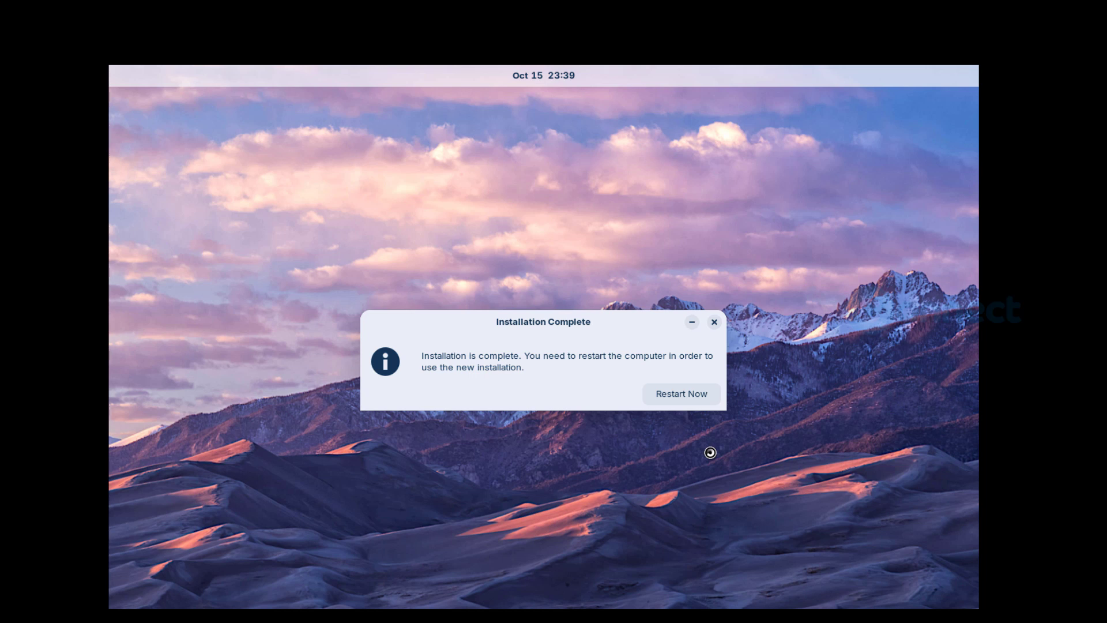
{"action": "left_click", "coordinate": [681, 397]}
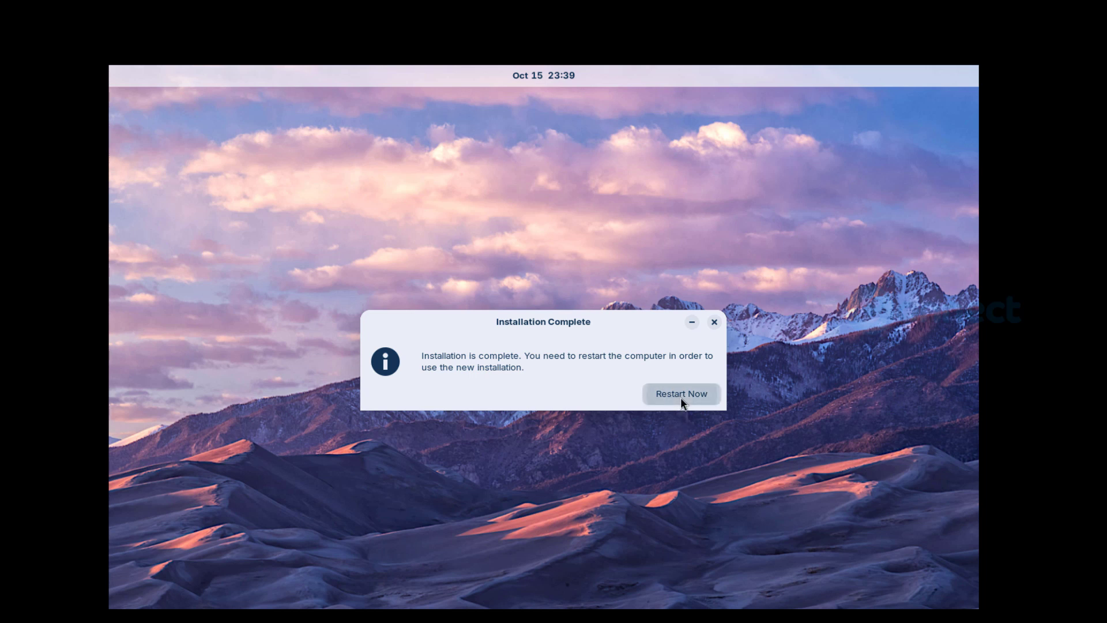